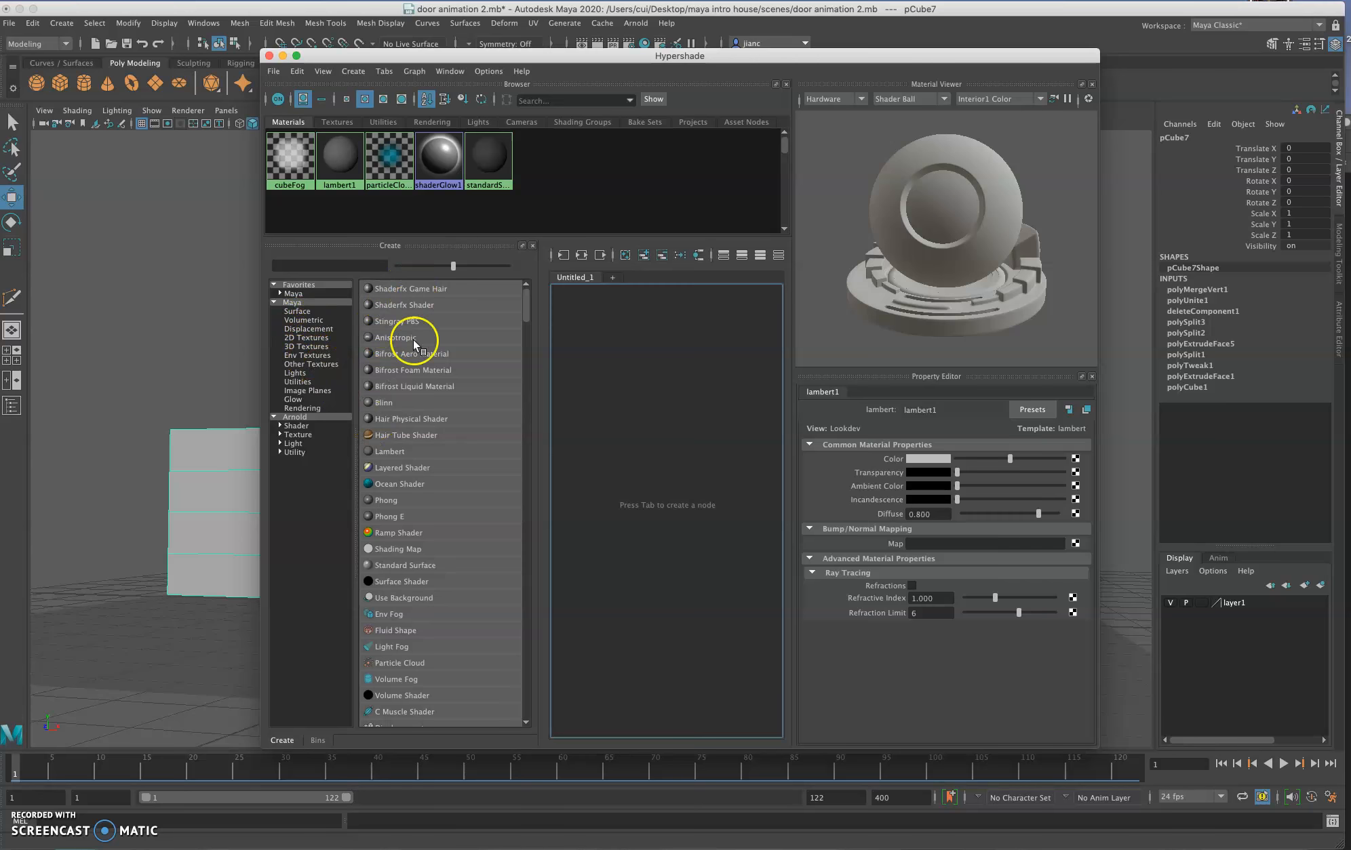
Step: Create a new Lambert material in Hypershade and widen the window to show its full node network
left_click(391, 454)
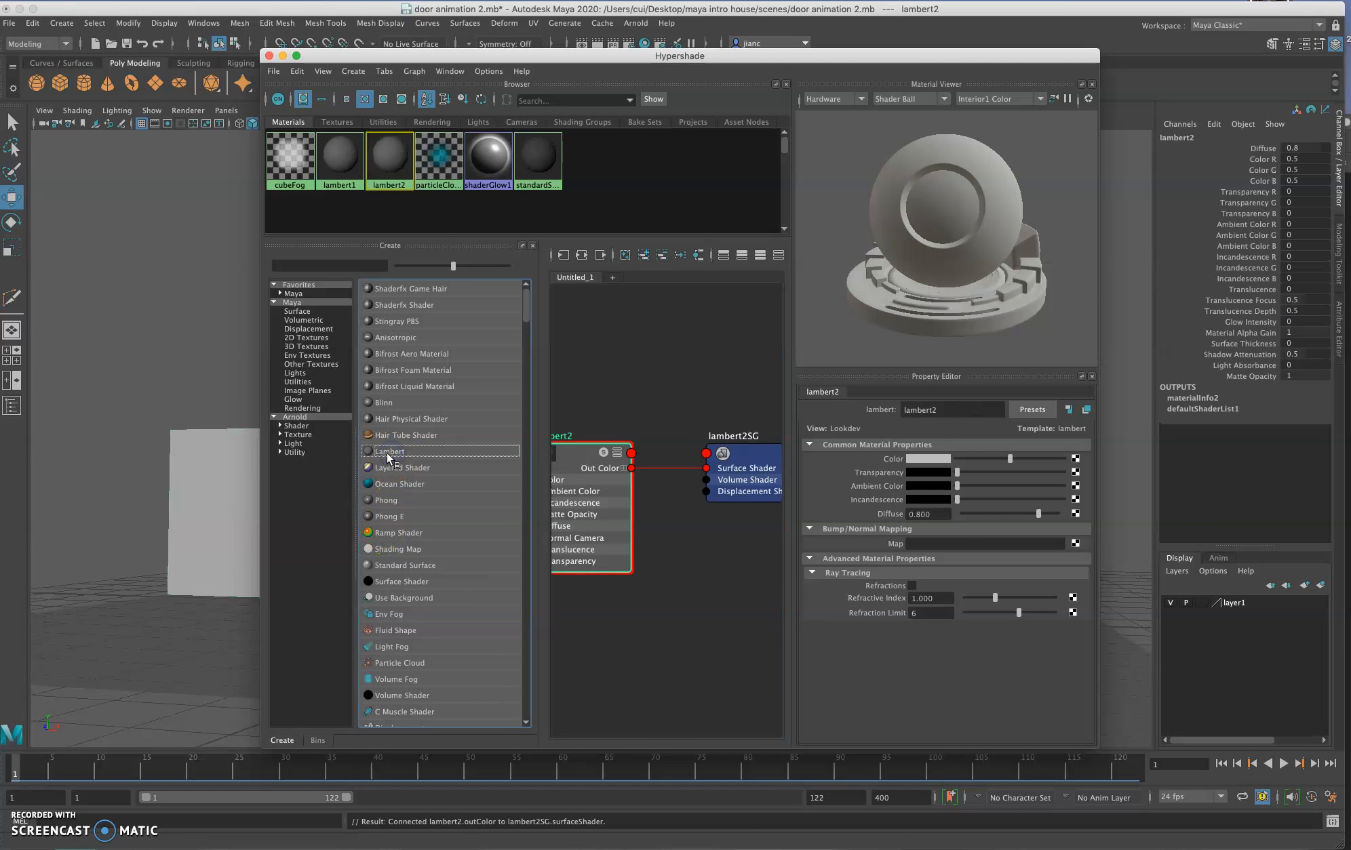
left_click_drag(1099, 434, 1291, 434)
scroll(756, 407, "up", 2)
middle_click_drag(760, 390, 756, 417, "alt")
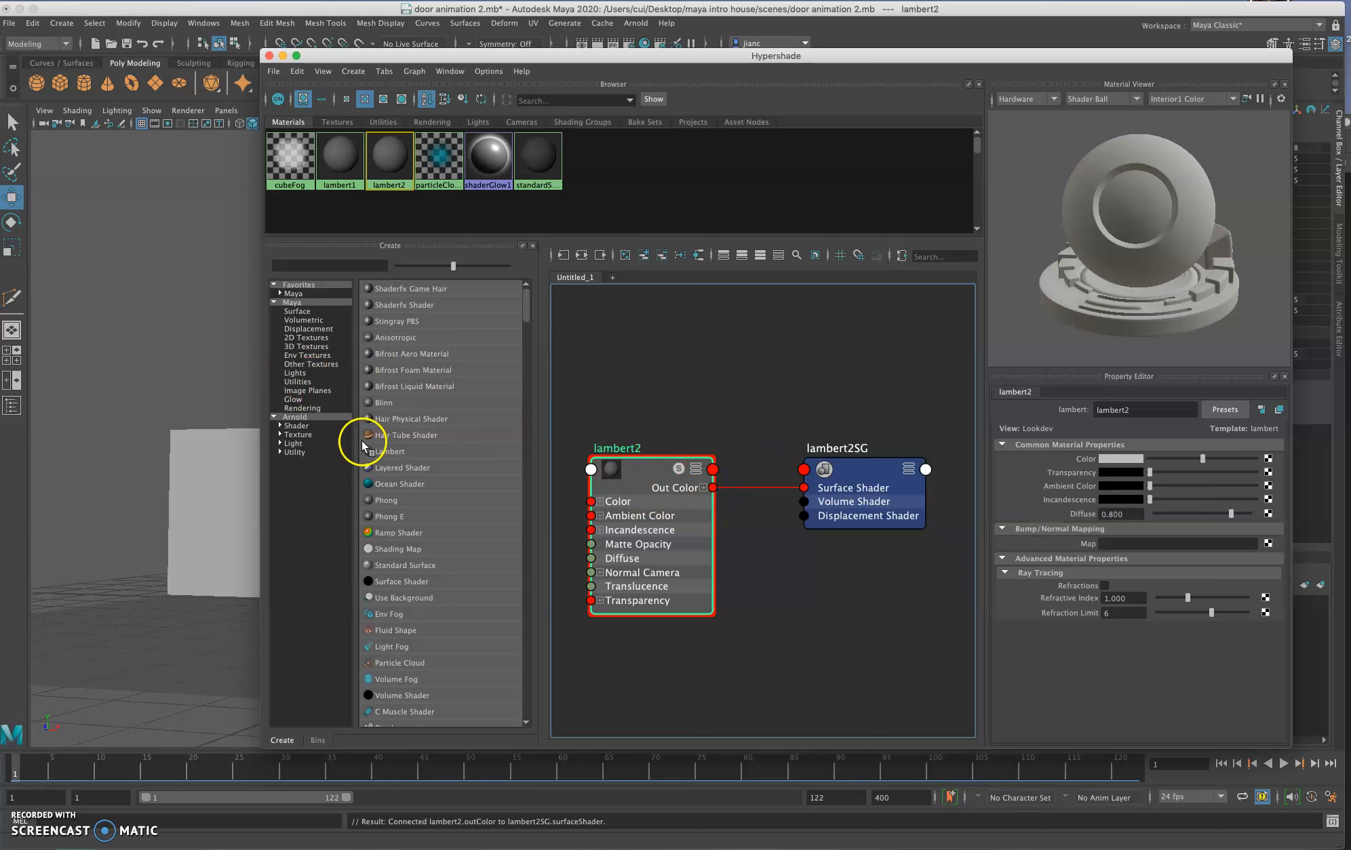
Step: Add a File texture node and connect its Out Color to the Color input of lambert2
scroll(406, 509, "down", 10)
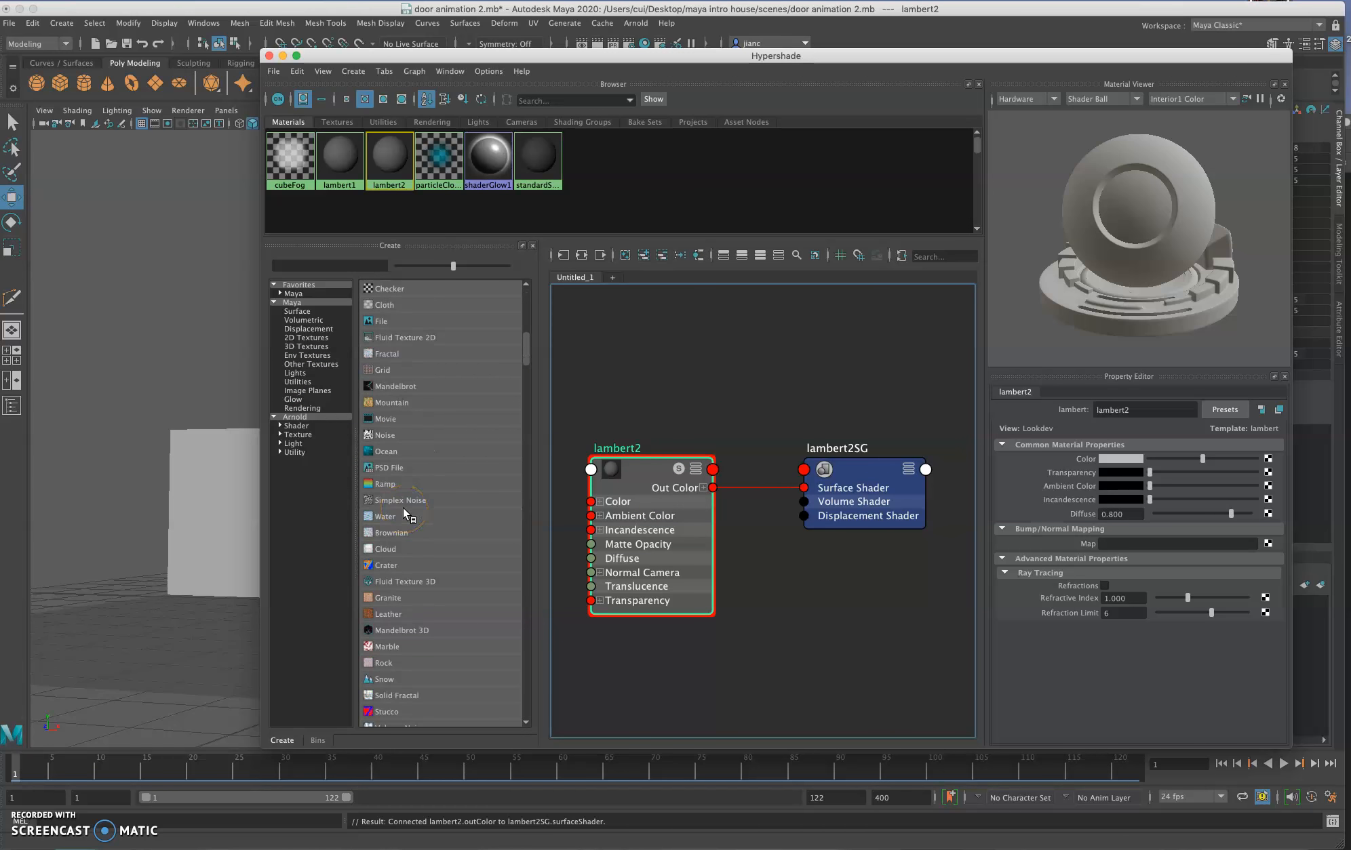
scroll(403, 508, "up", 1)
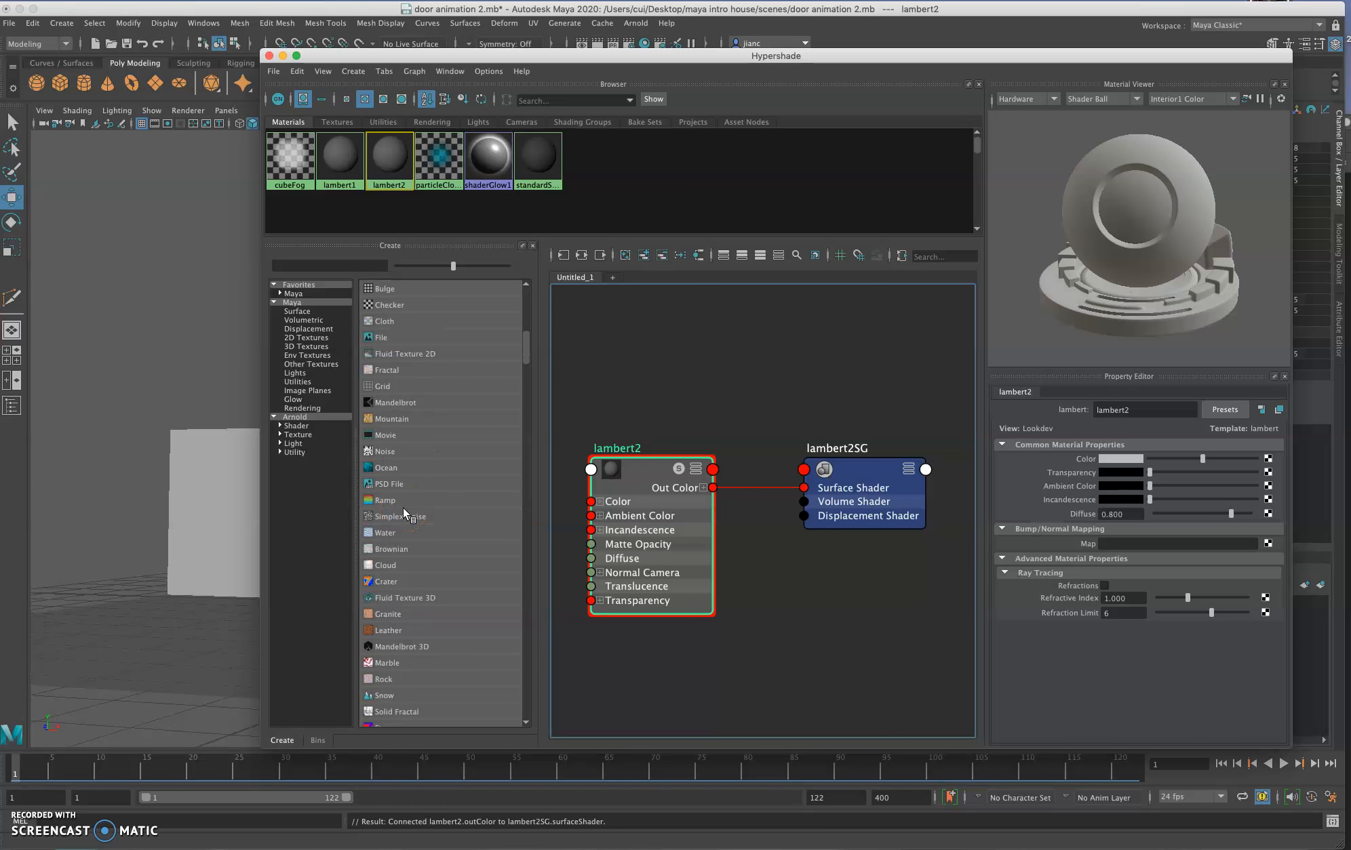
left_click(374, 338)
left_click_drag(931, 373, 592, 501)
left_click(827, 343)
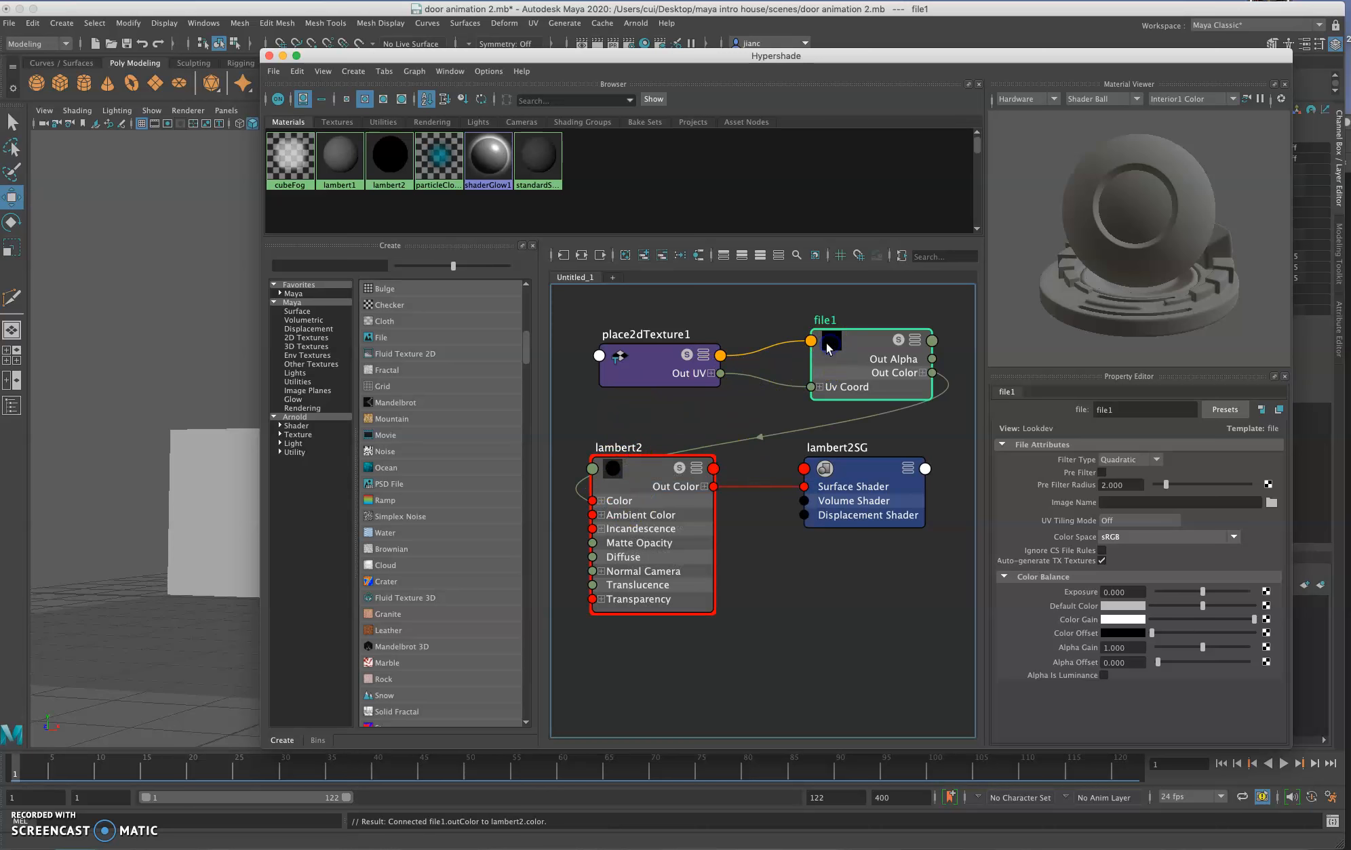
Step: Load wall textures.jpg from the project's sourceimages folder as the image of the file1 texture node
left_click(833, 345)
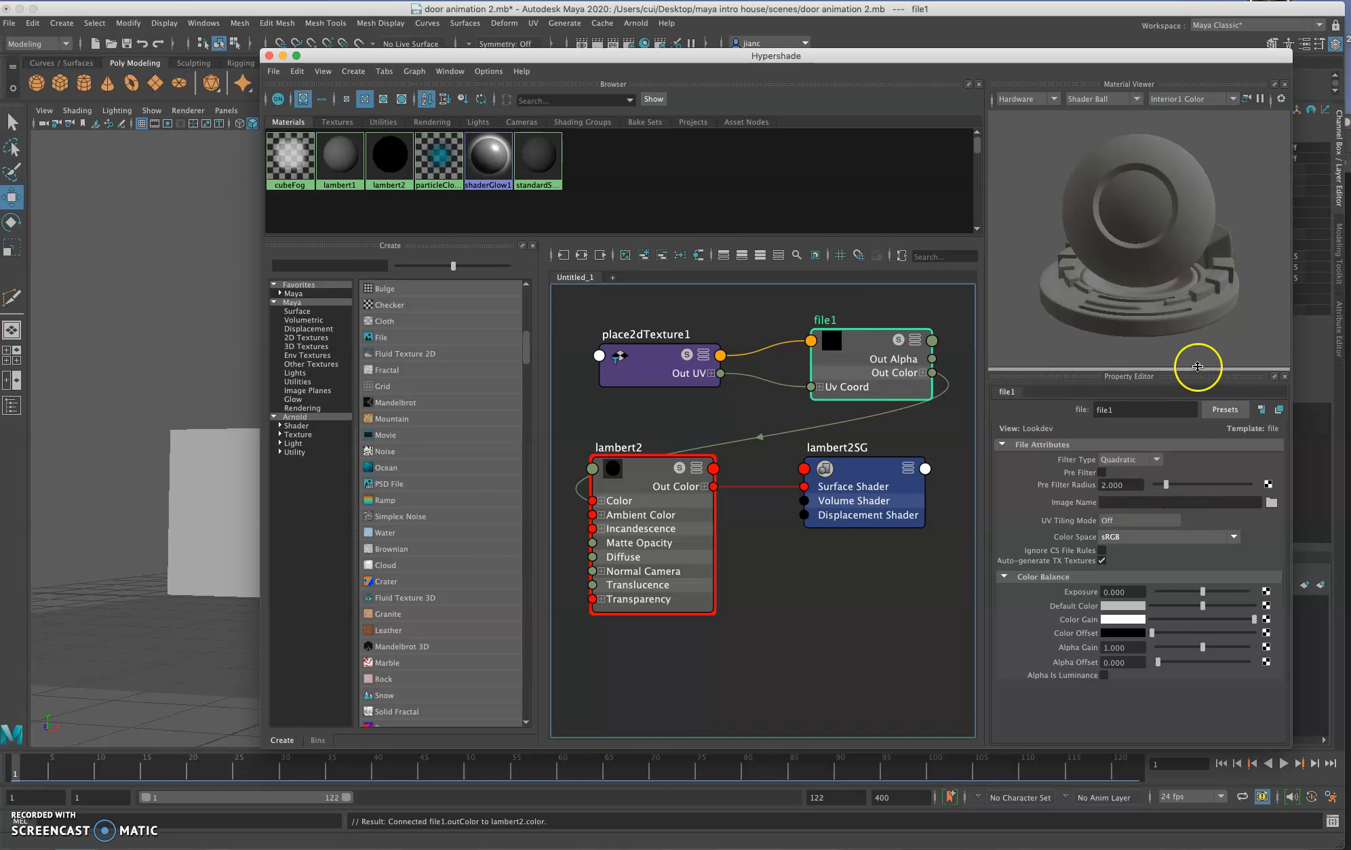
left_click(1272, 503)
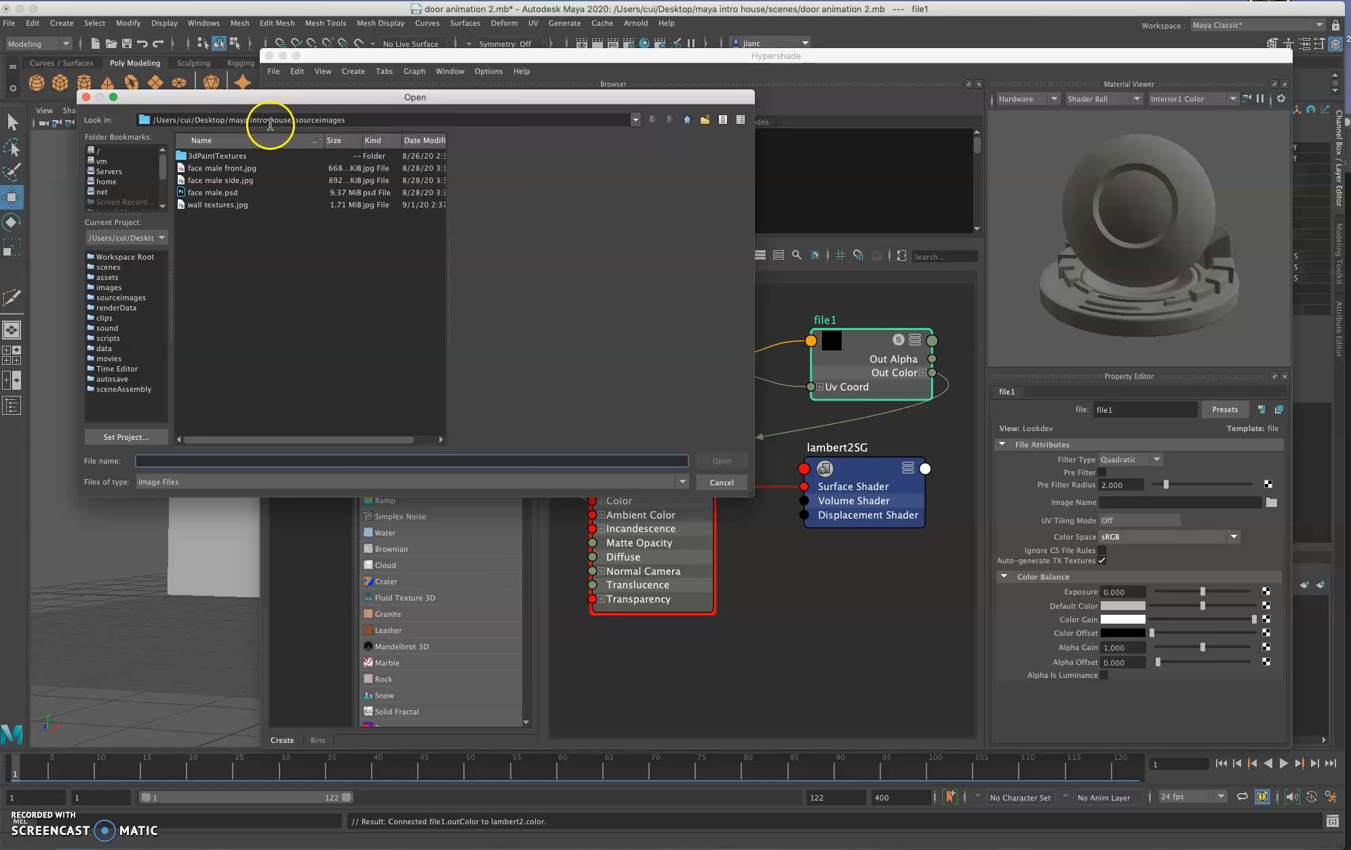
scroll(126, 182, "down", 5)
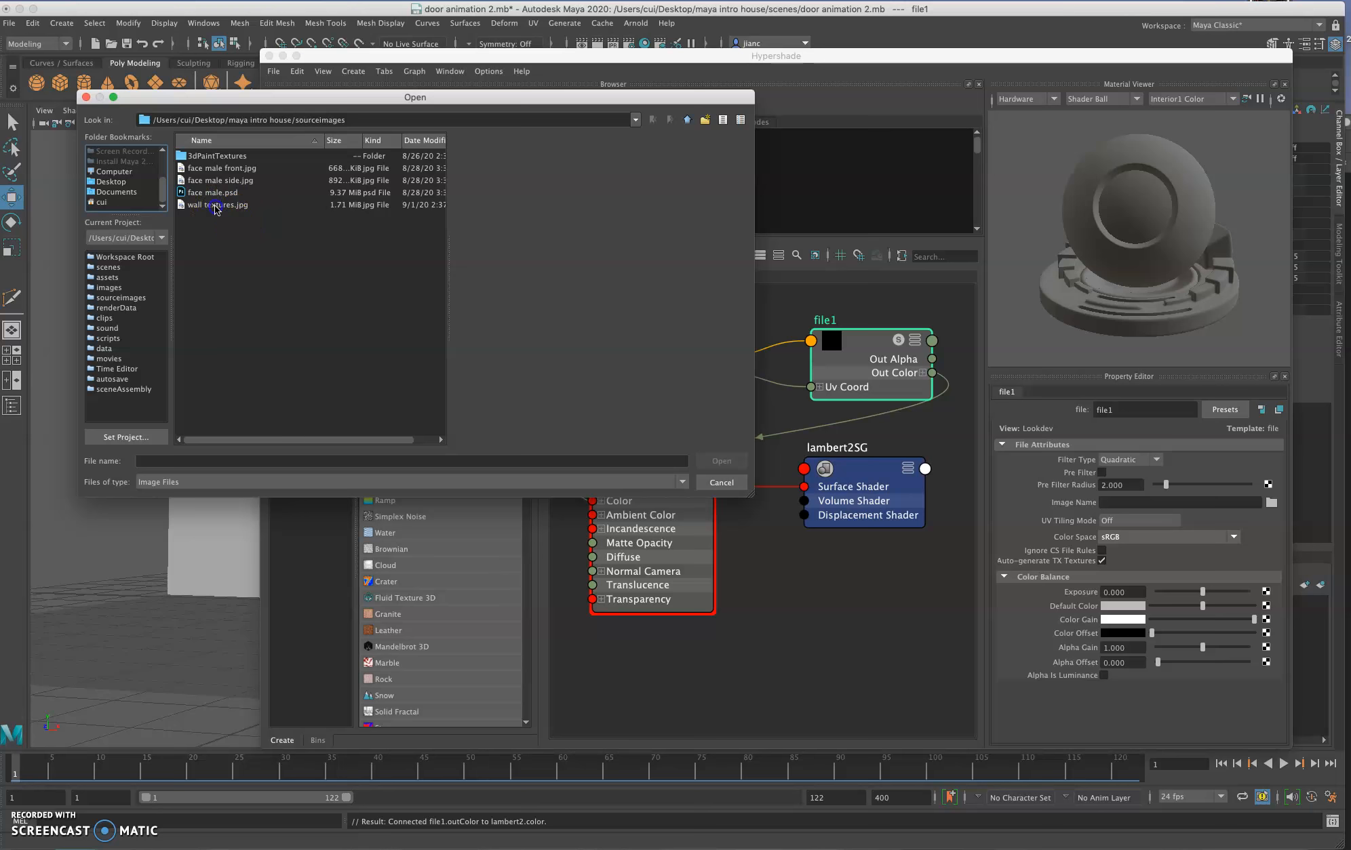
left_click(215, 206)
left_click(720, 461)
Step: Uncover the building behind Hypershade and assign the lambert2 material to its walls
left_click_drag(411, 54, 821, 69)
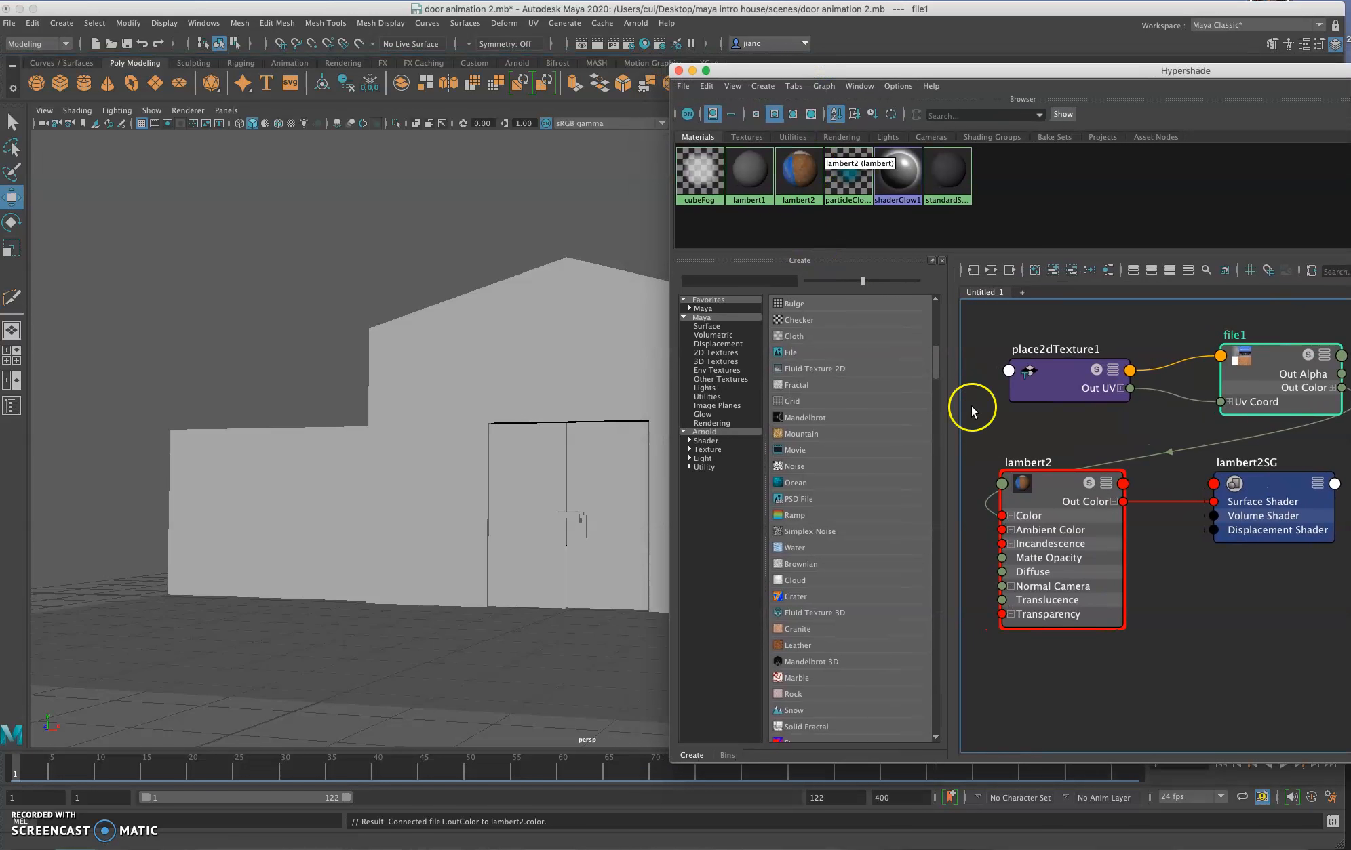
left_click(608, 346)
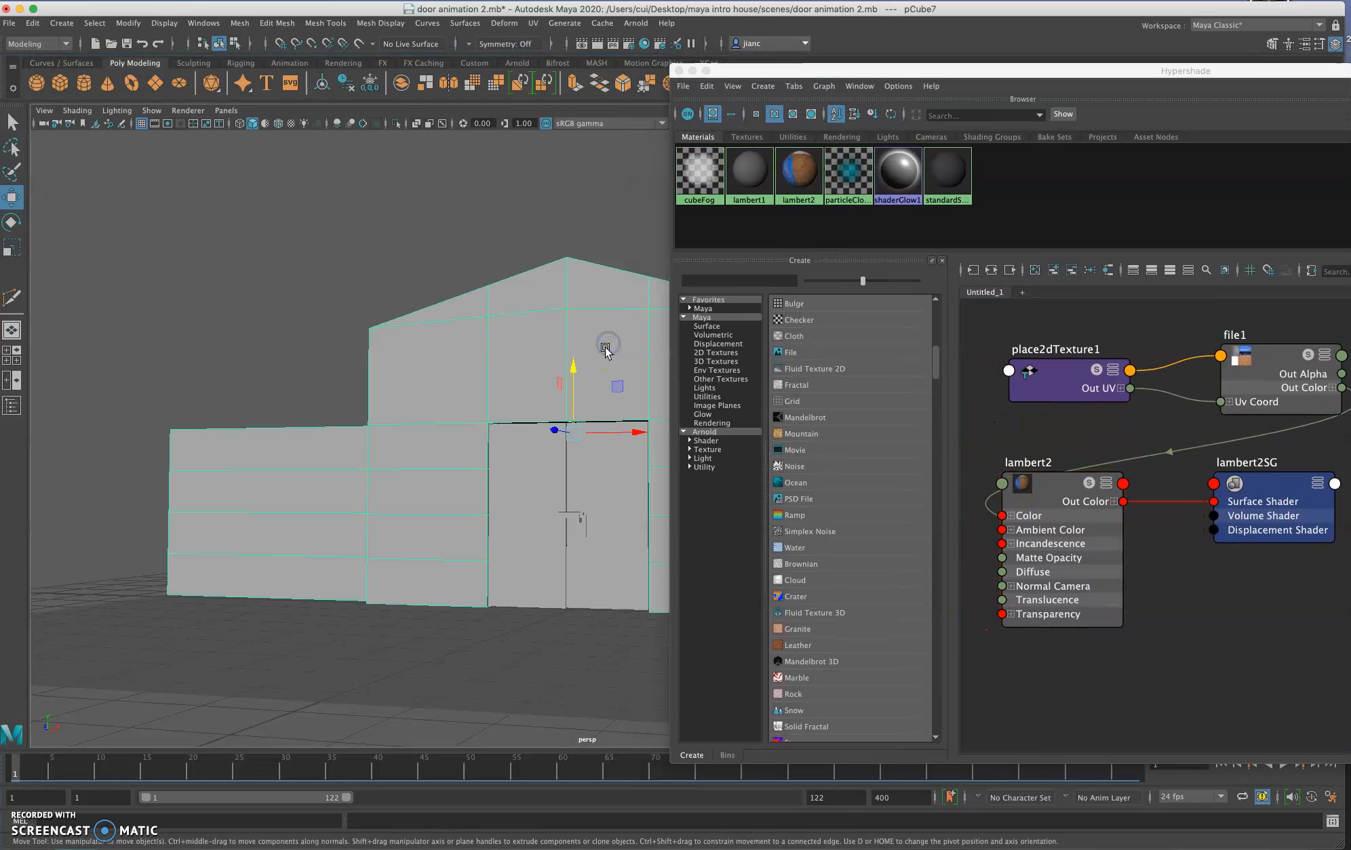
right_click(1017, 487)
mouse_move(1022, 490)
right_mouse_down()
mouse_move(998, 450)
mouse_move(1037, 447)
mouse_move(992, 453)
mouse_move(1009, 449)
right_mouse_up()
Step: Turn on Hardware Texturing in the perspective view and close Hypershade
left_click_drag(848, 70, 1265, 93)
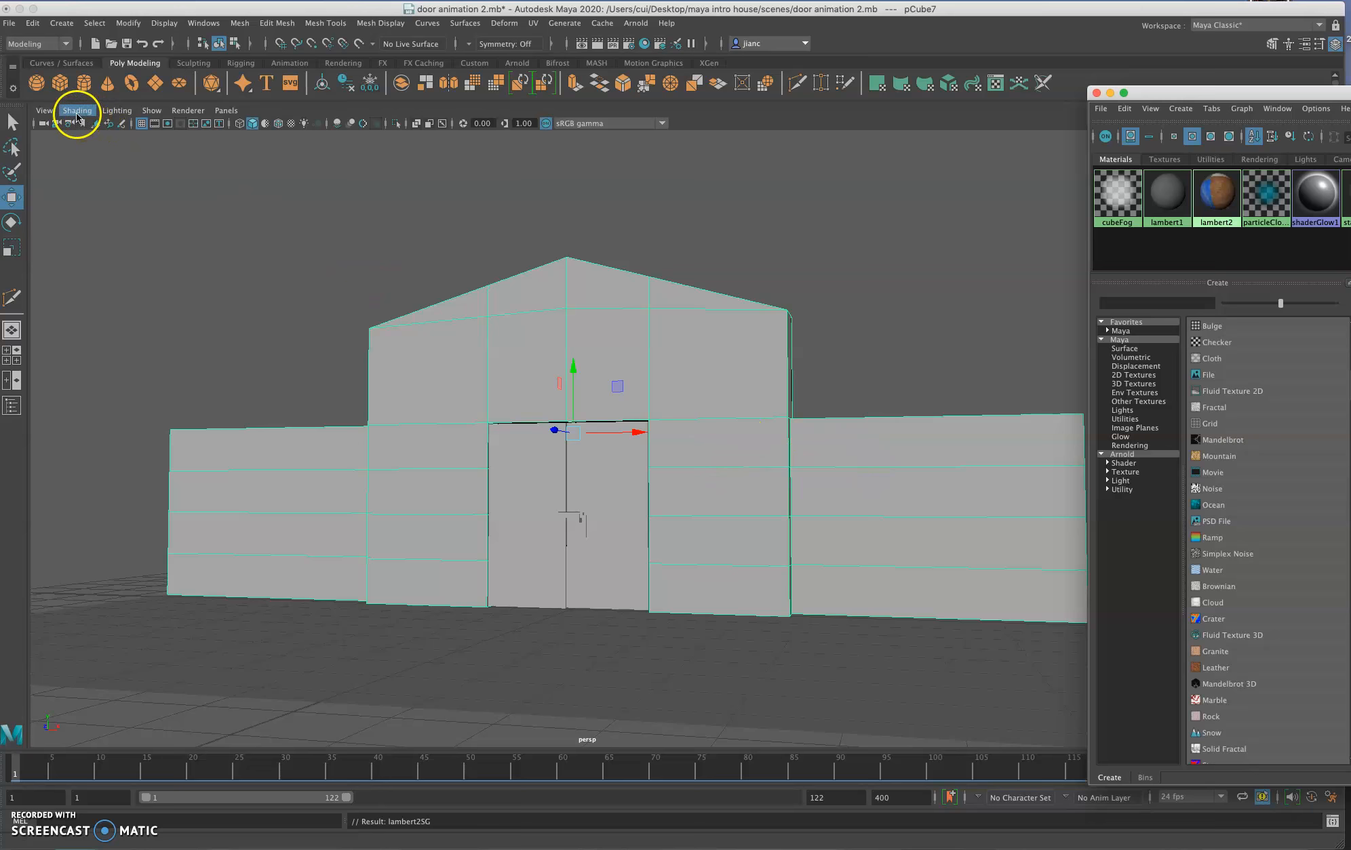
left_click(77, 114)
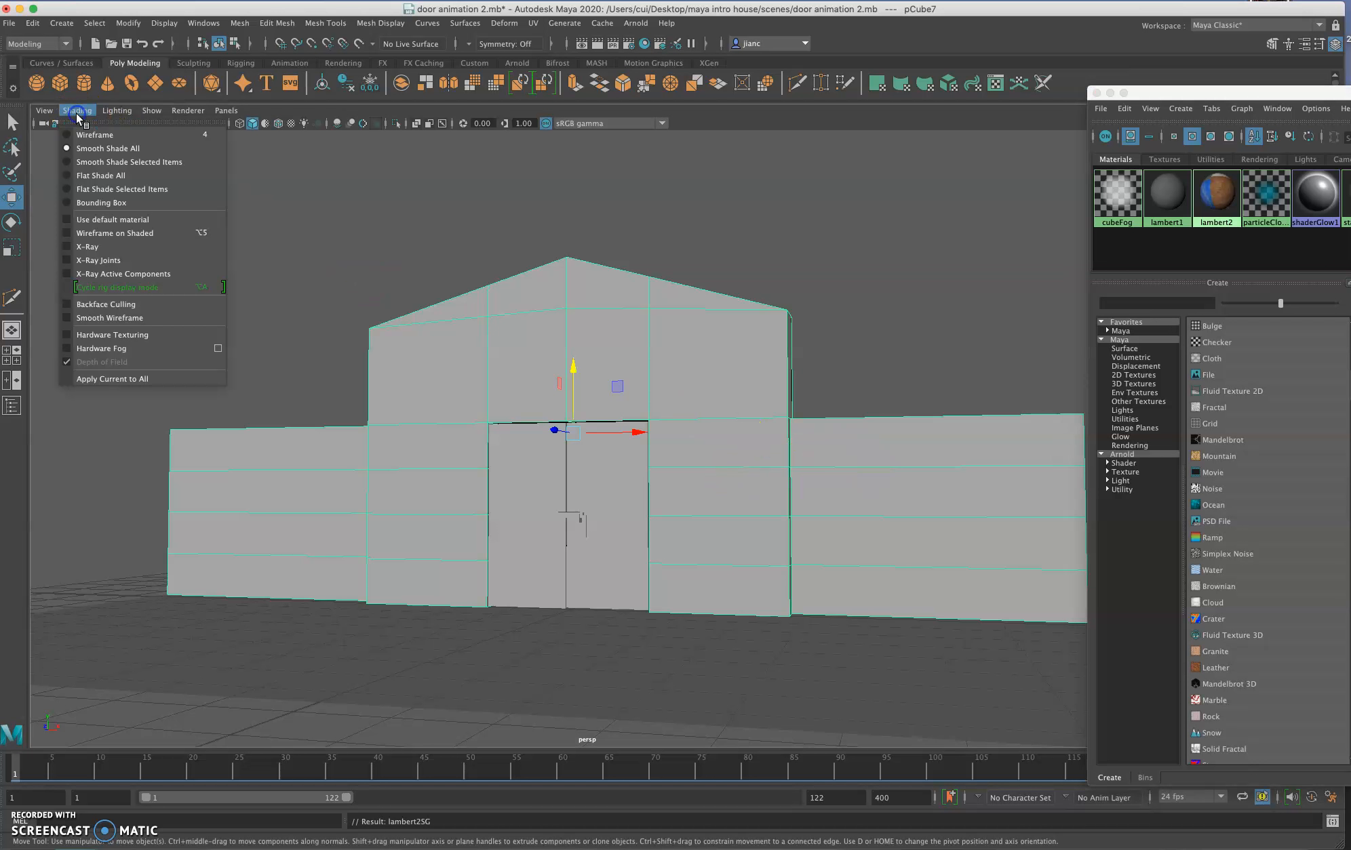
left_click(87, 337)
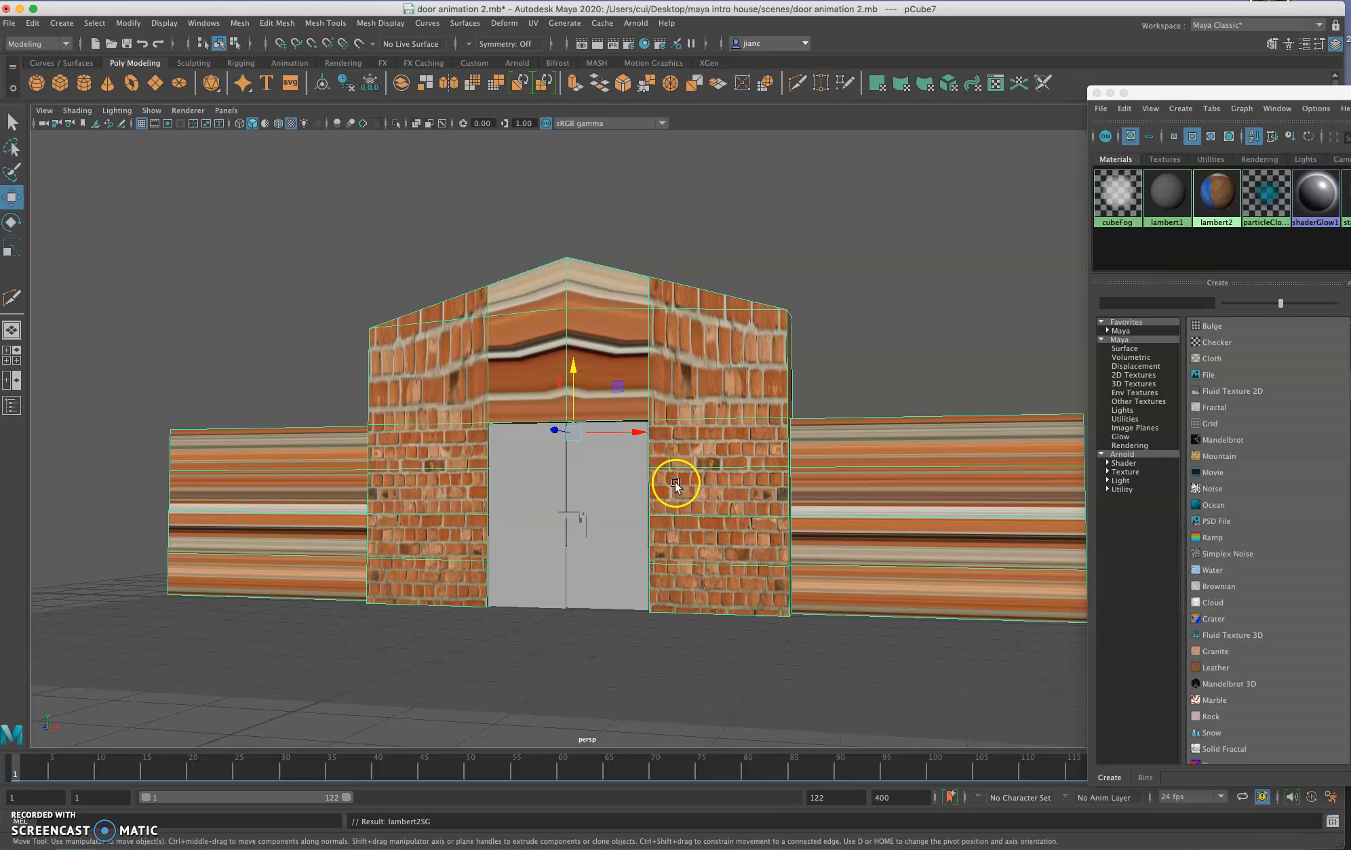
left_click(1097, 93)
Step: Open the UV Editor for the building and place its window clear of the front facade
left_click(206, 24)
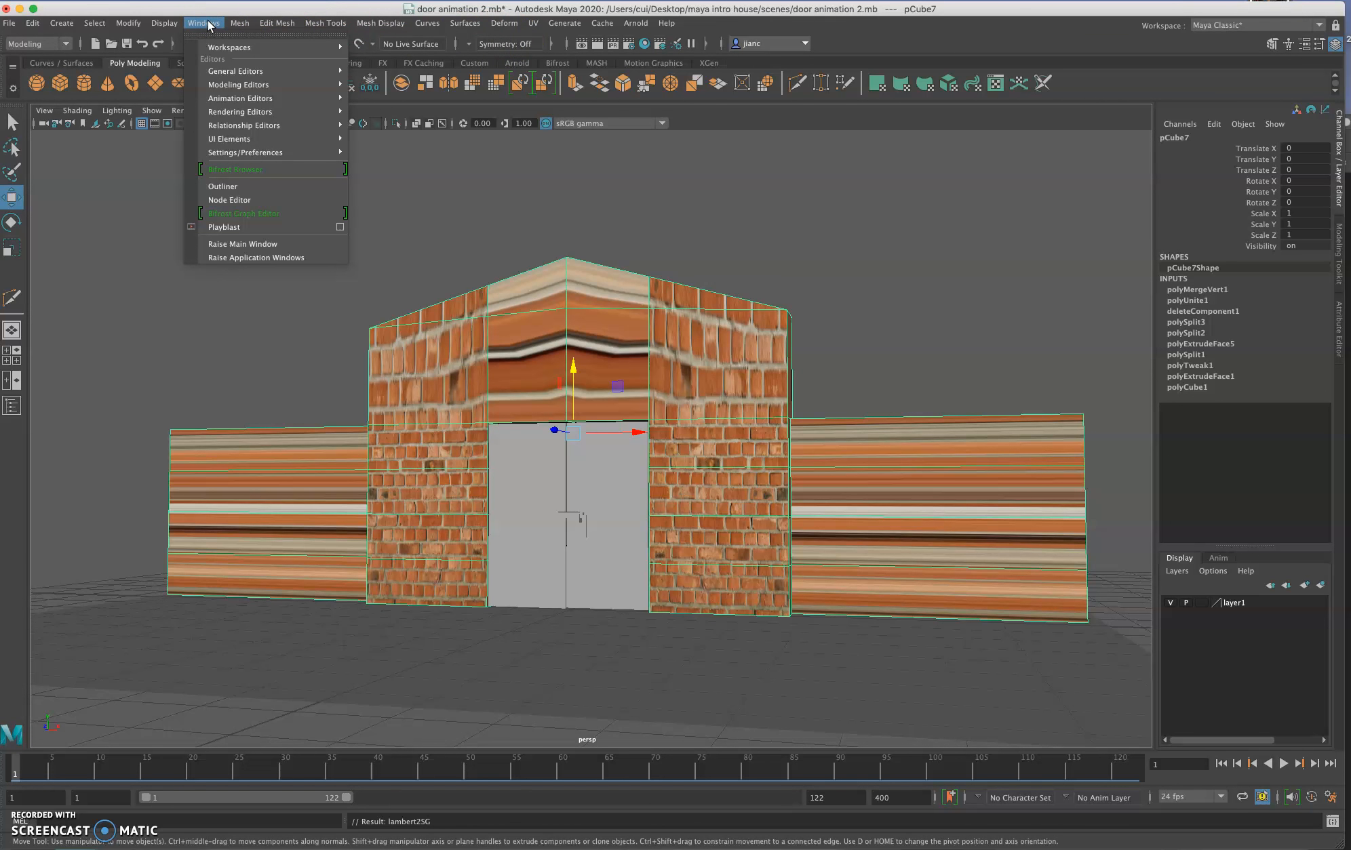
left_click(223, 72)
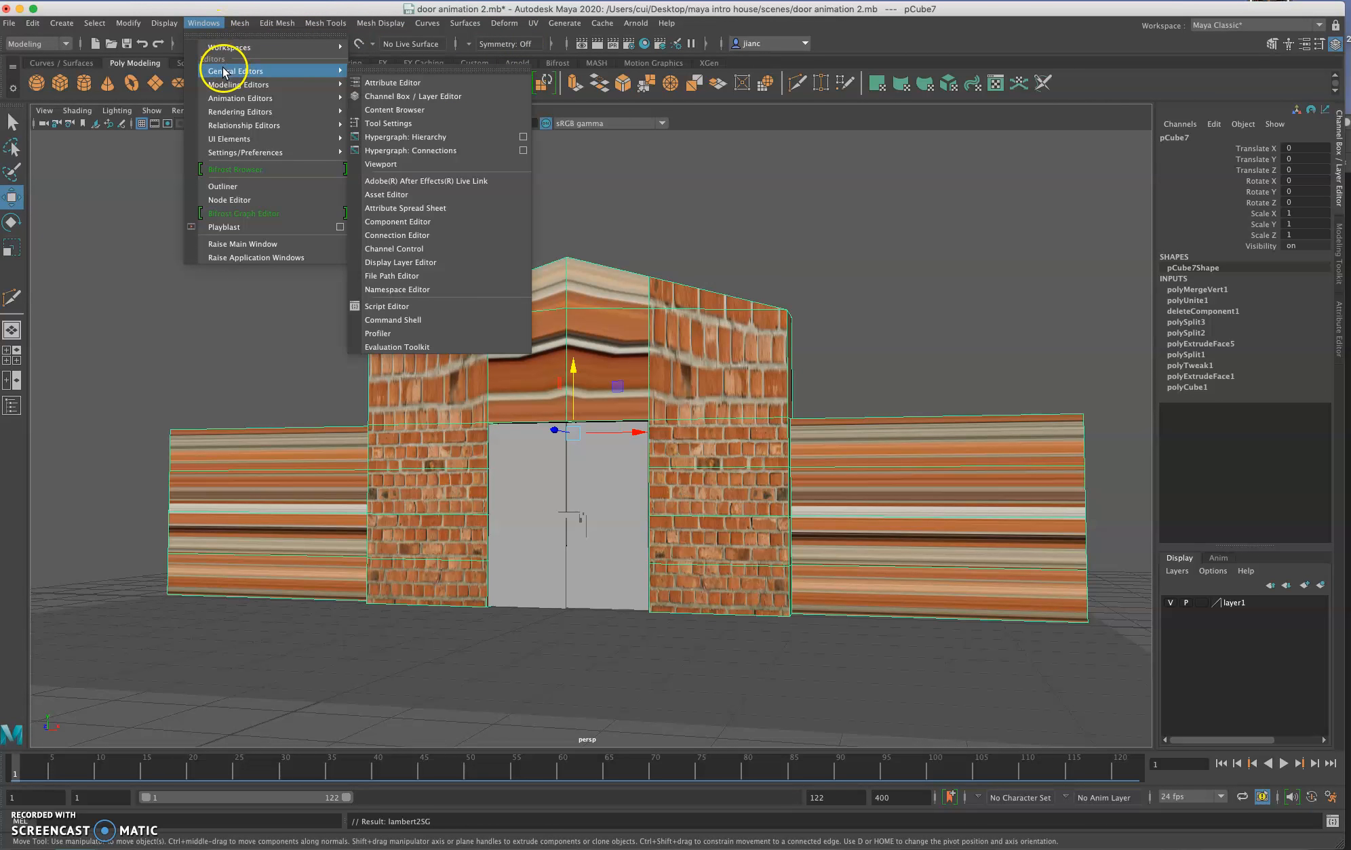
mouse_move(238, 84)
left_click(384, 112)
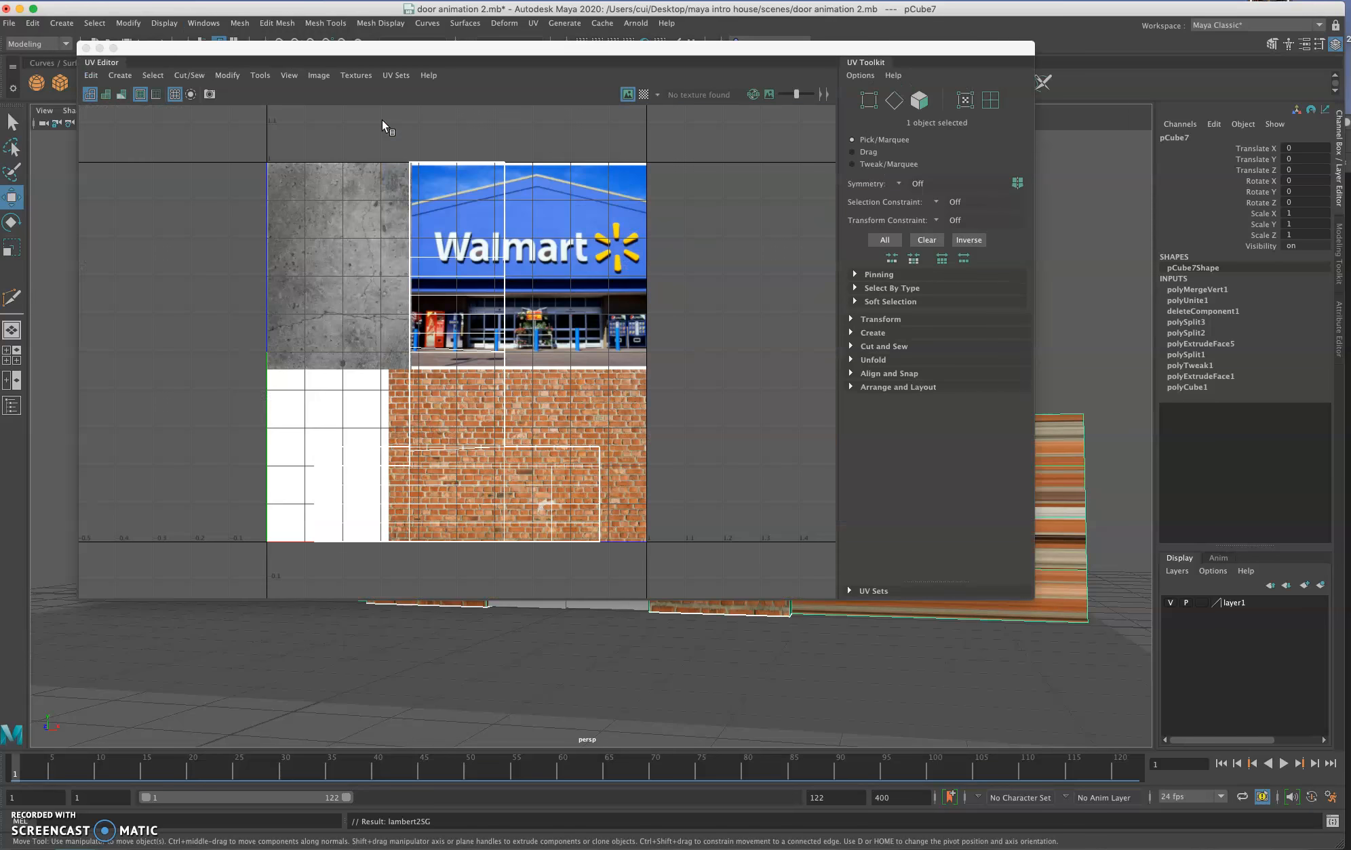
left_click_drag(261, 48, 481, 76)
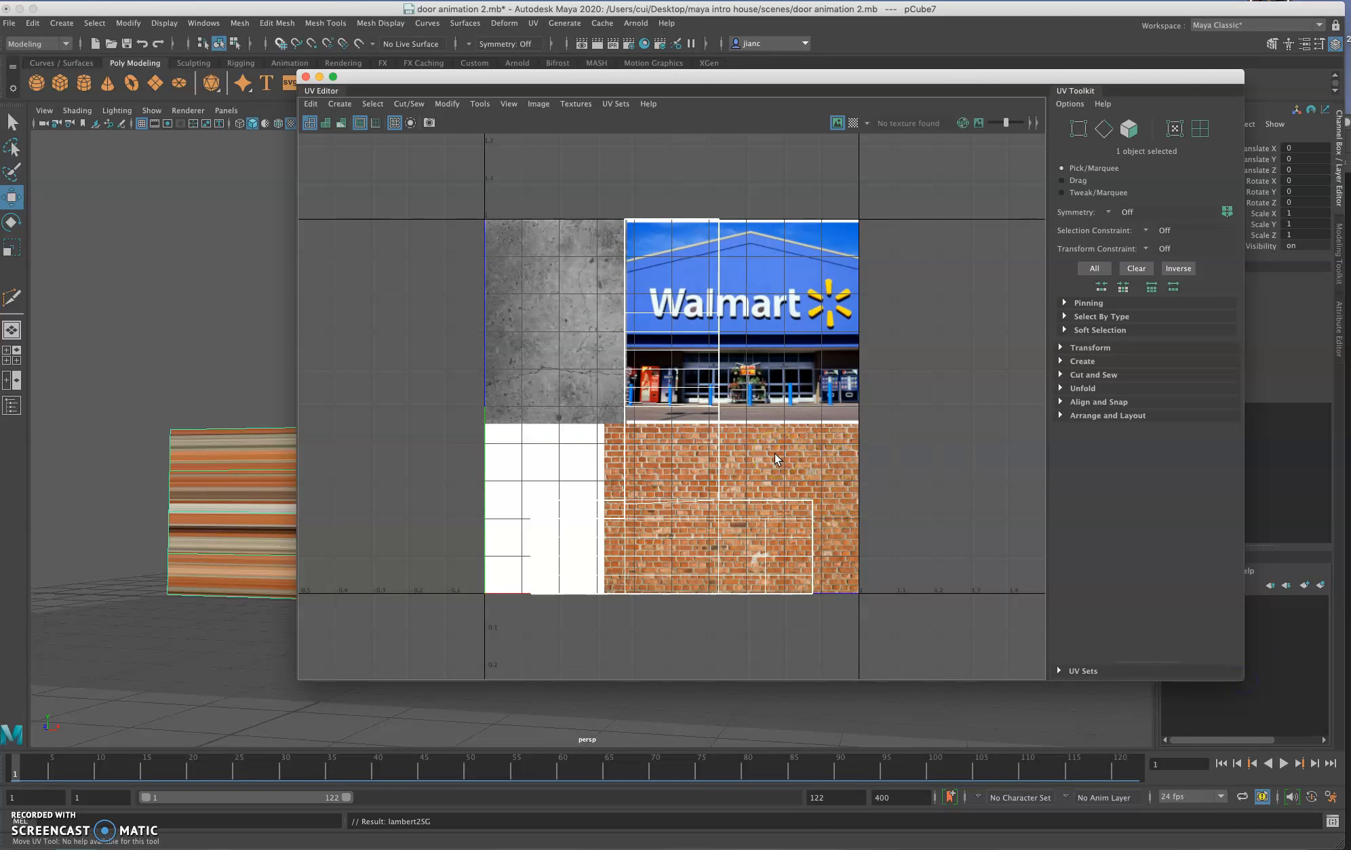
scroll(776, 459, "up", 3)
mouse_move(765, 497)
middle_mouse_down("alt")
mouse_move(748, 476)
mouse_move(746, 490)
middle_mouse_up("alt")
left_click_drag(610, 76, 1022, 92)
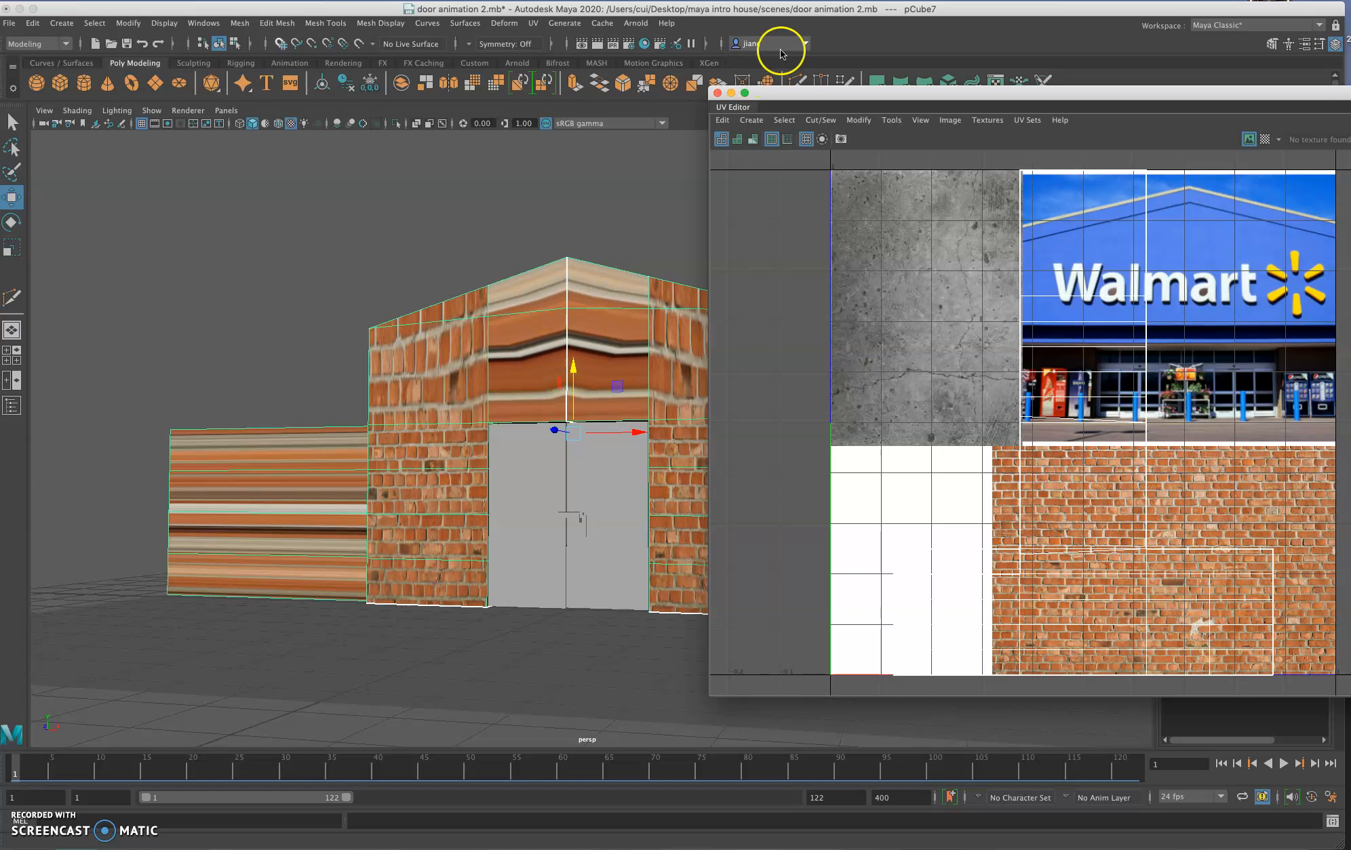
left_click_drag(790, 96, 867, 88)
Step: Switch the building to face selection and select the eight front faces above the door, including the sloped gable faces
right_click_drag(444, 366, 444, 414)
left_click(444, 370)
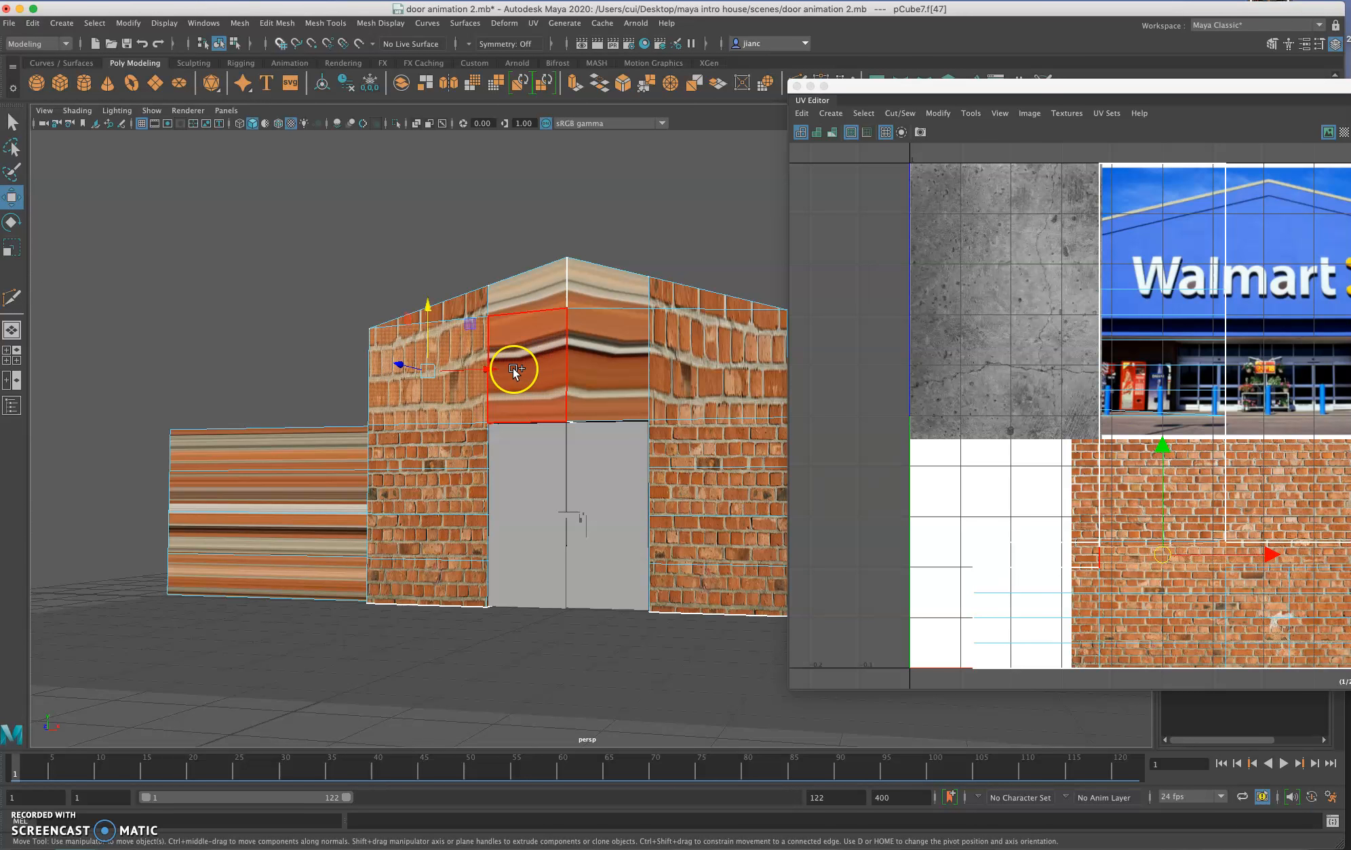
left_click(527, 282)
left_click(455, 304)
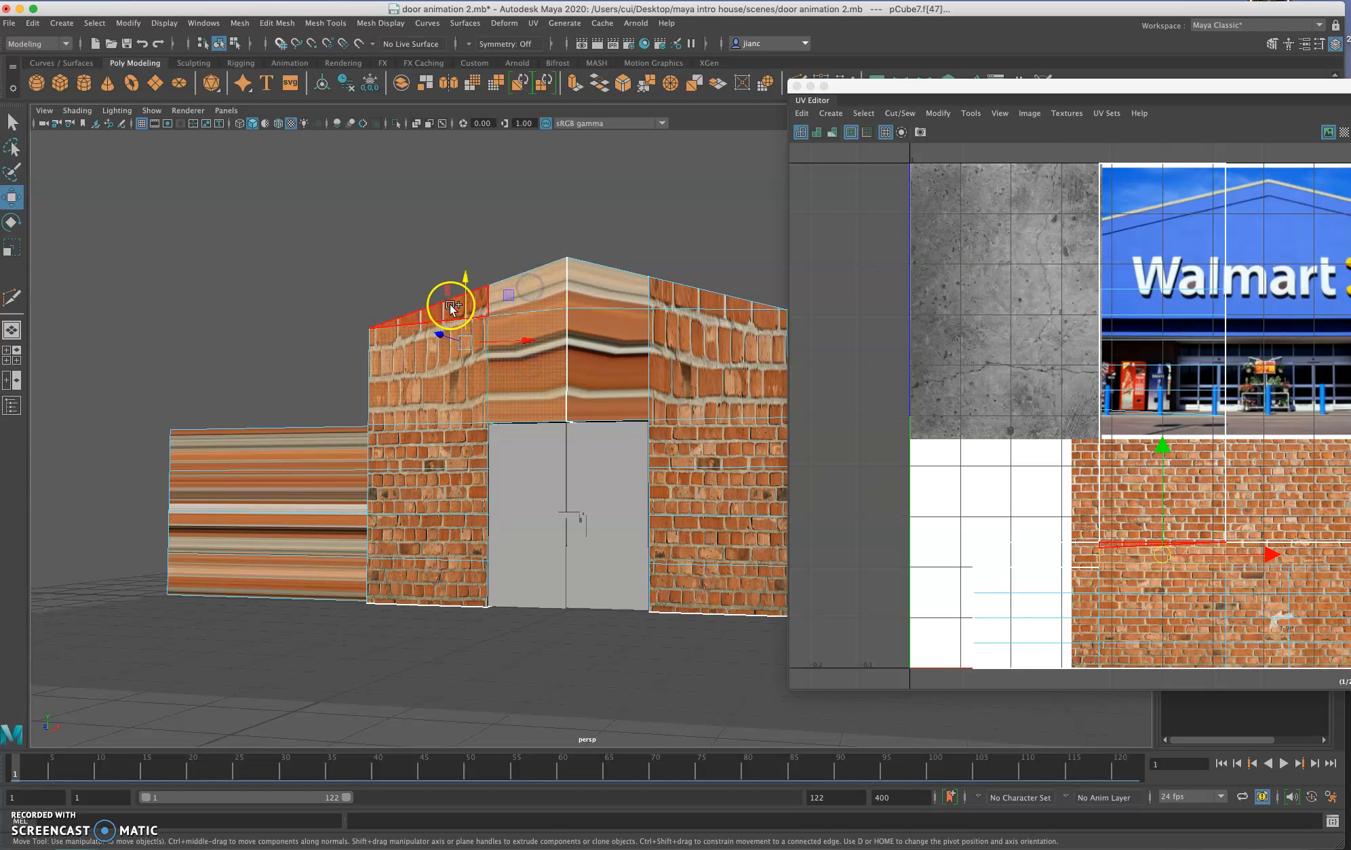
left_click(588, 287)
left_click(582, 361)
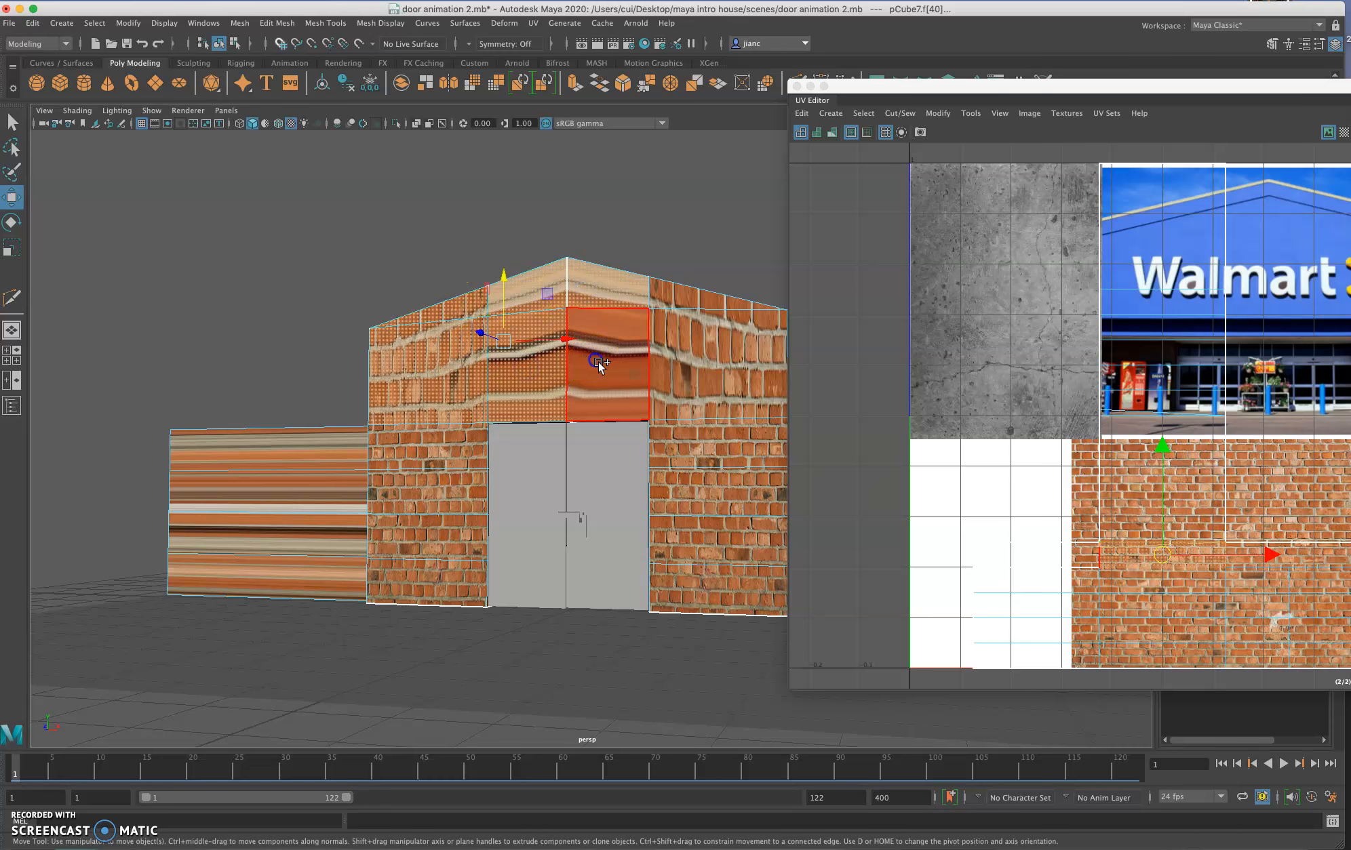
left_click(653, 335)
left_click(678, 302)
left_click(690, 350)
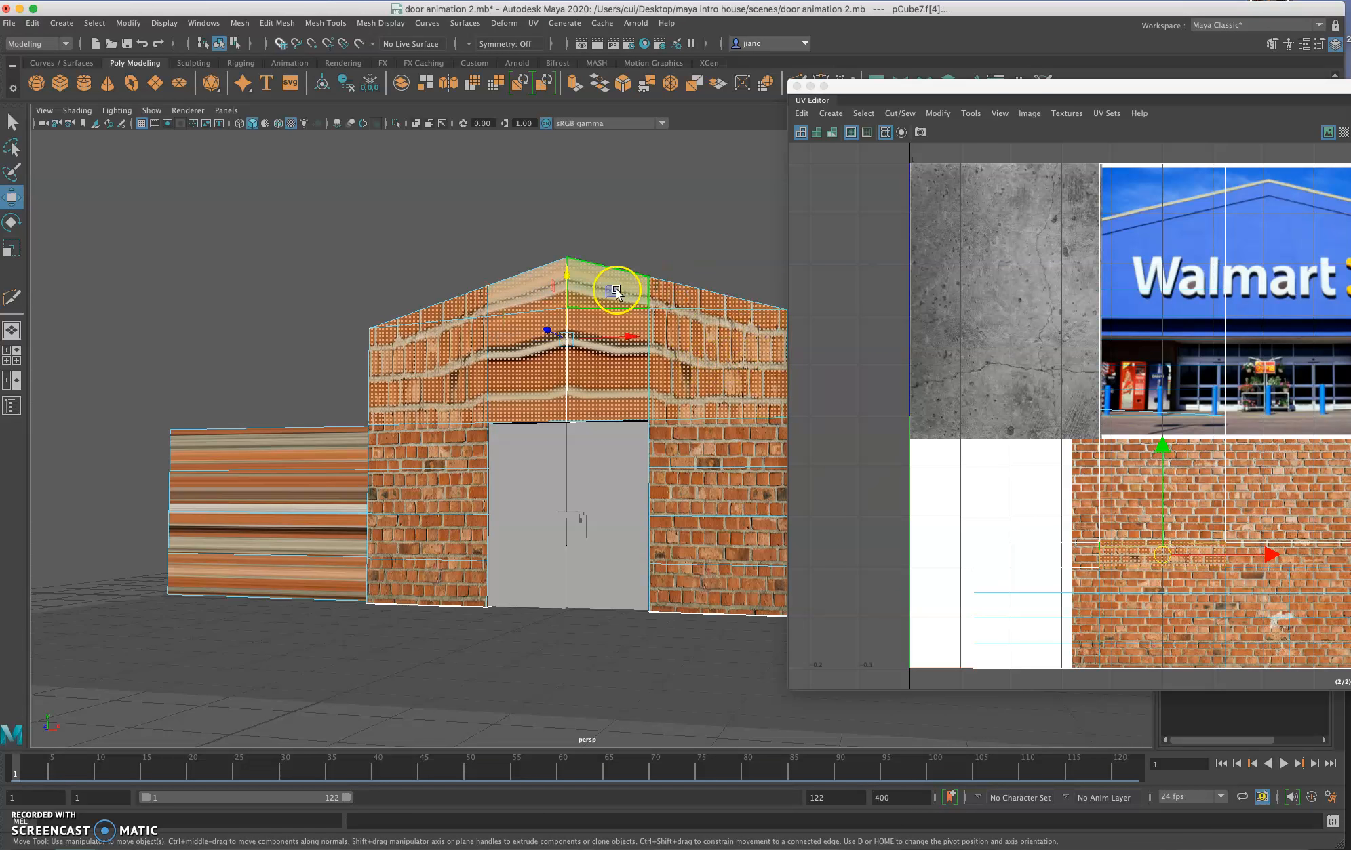
Step: Move the UV Editor out of the way and apply a planar UV projection to the selected upper facade faces
left_click_drag(841, 86, 1331, 556)
left_click(533, 23)
left_click(546, 153)
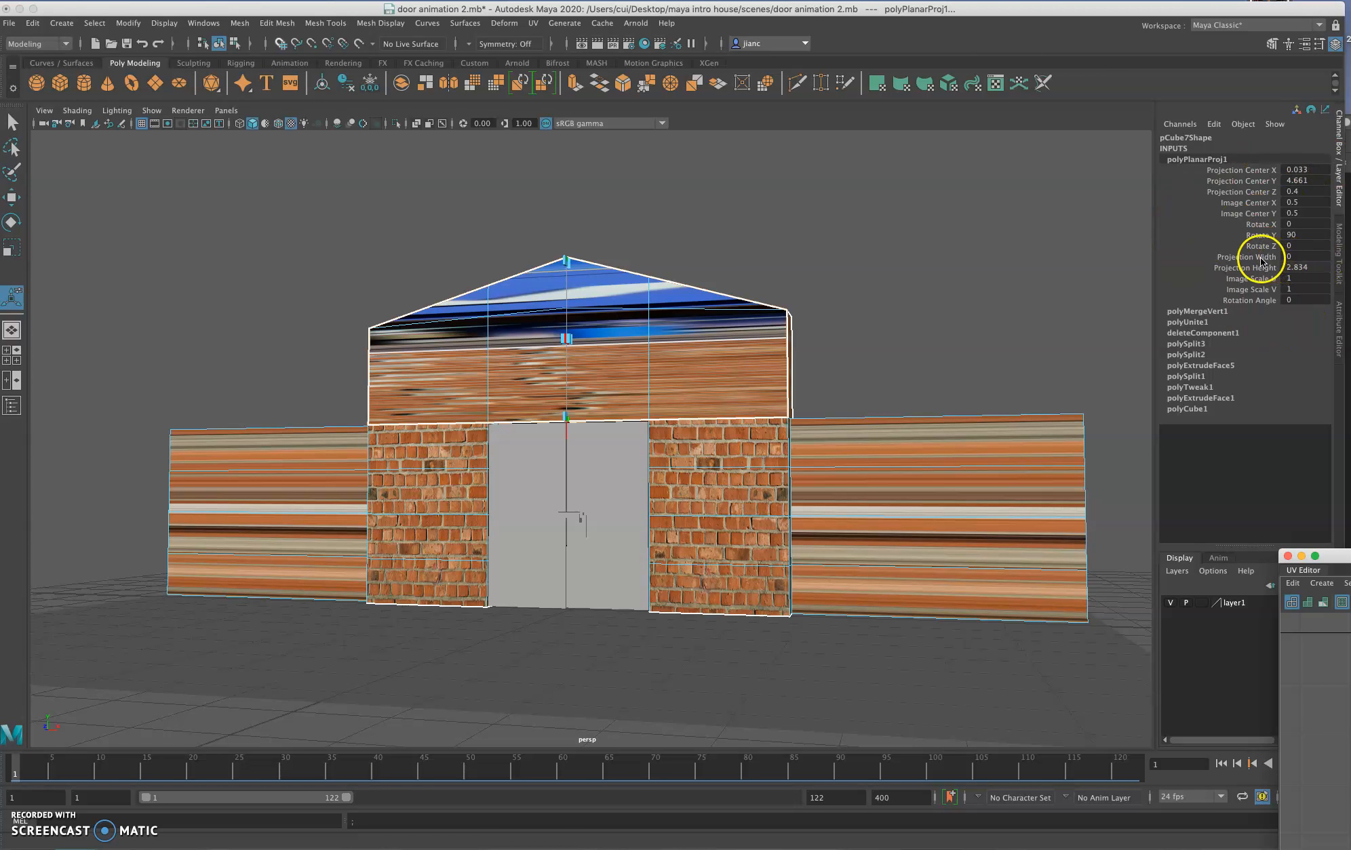
Step: Set the Projection Width and Projection Height of the planar projection to 1
left_click_drag(1291, 257, 1293, 266)
double_click(1294, 267)
type("1")
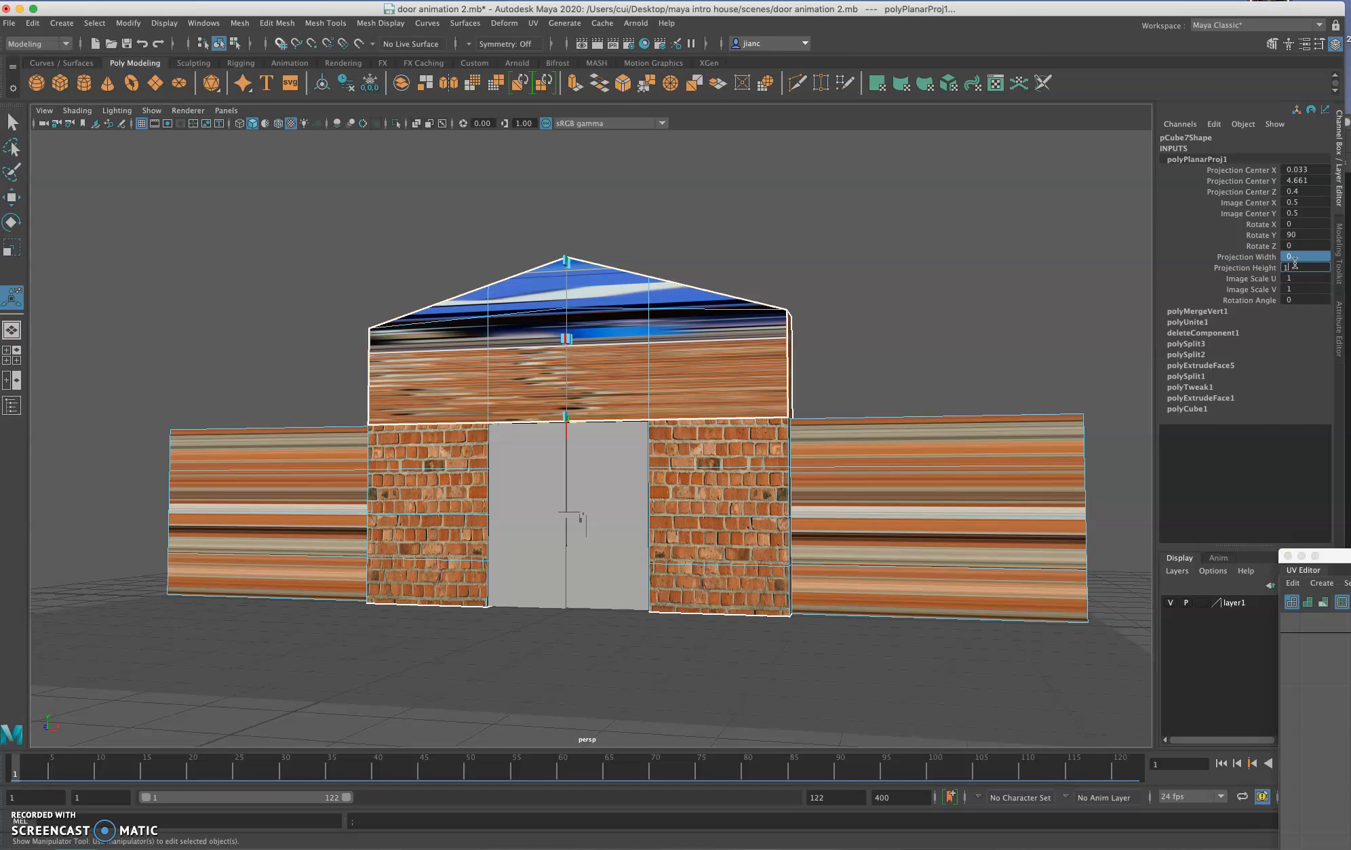
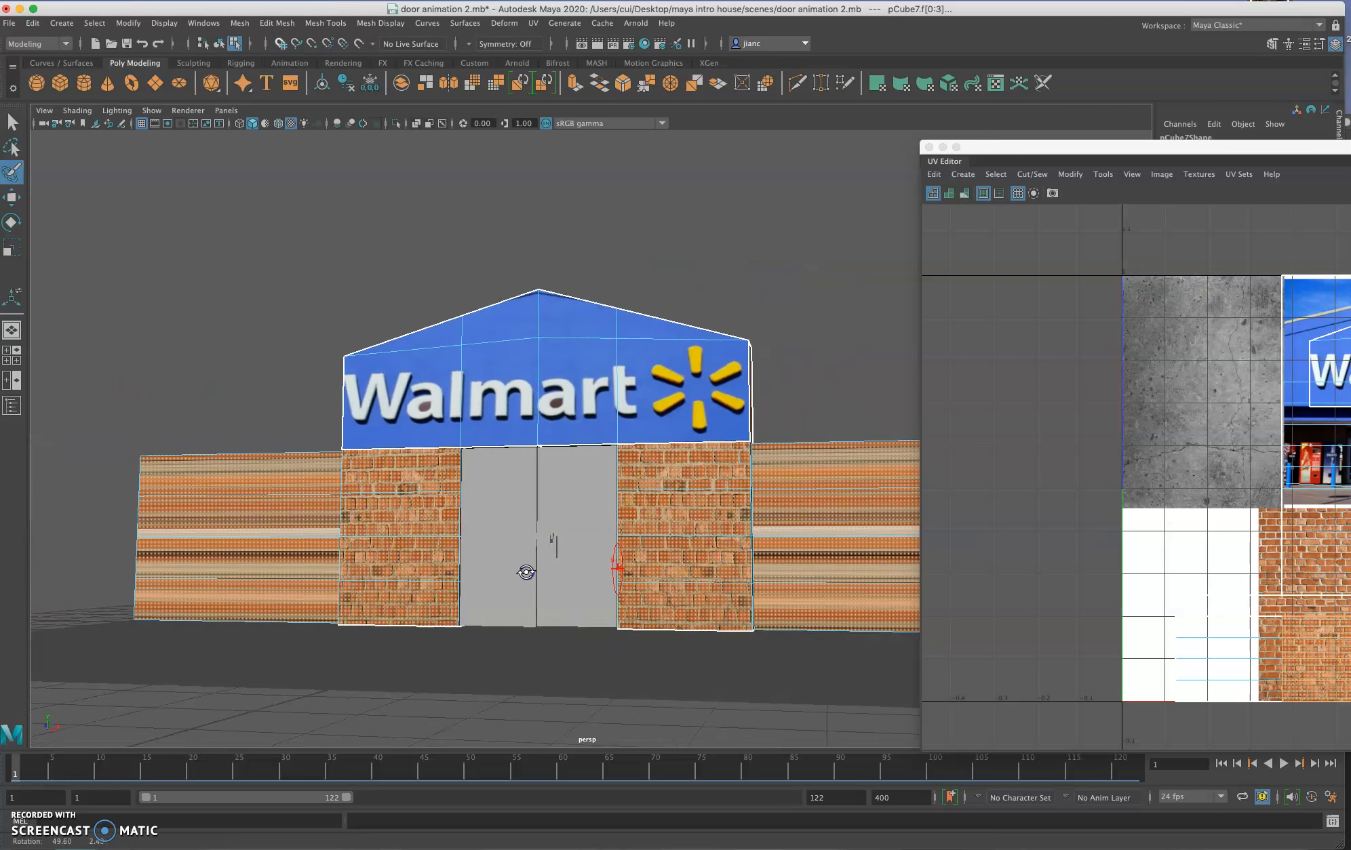
Step: Set the width and height of the second planar projection, covering the lower facade and side walls, to 1
middle_click_drag(607, 546, 517, 551, "alt")
left_click_drag(606, 546, 505, 557, "alt")
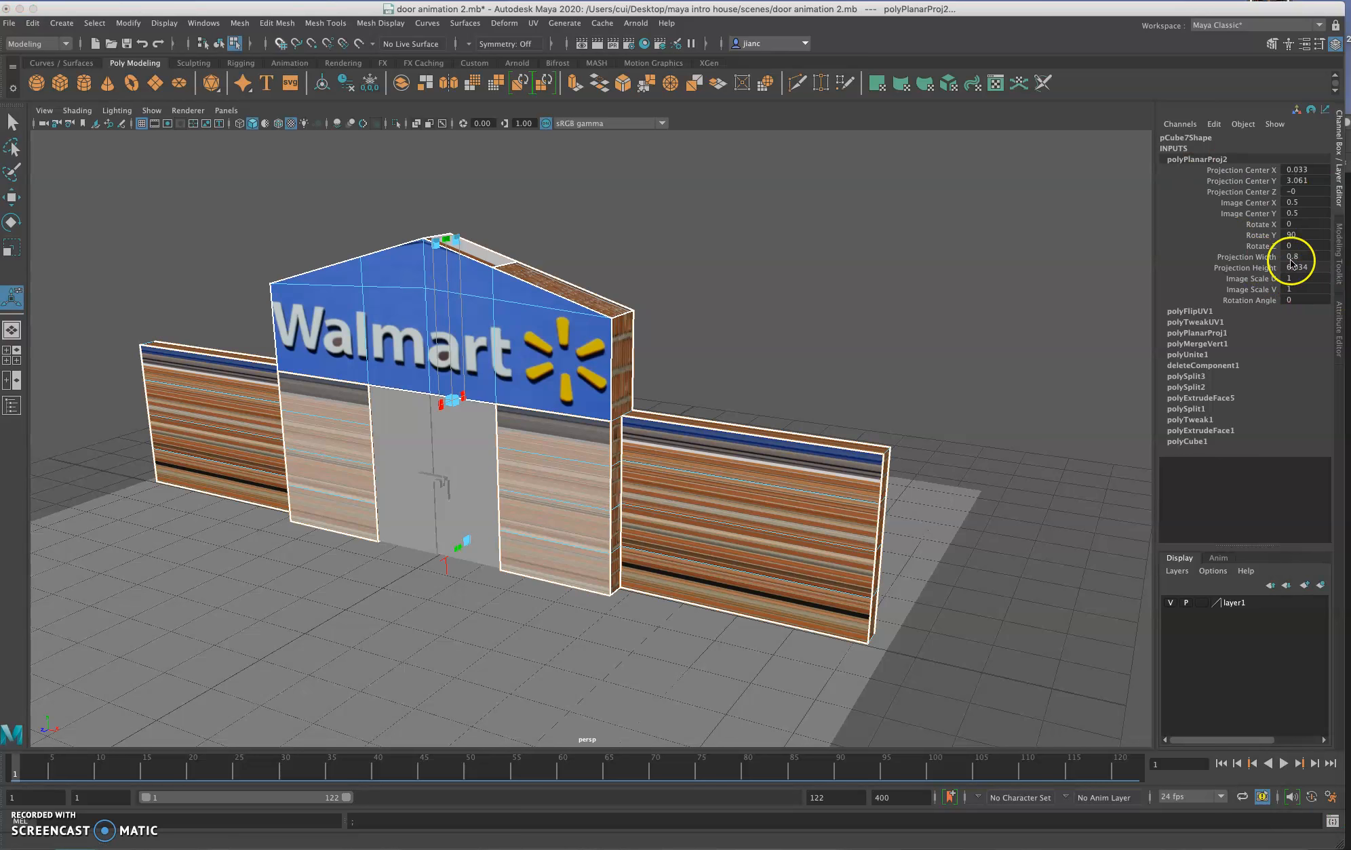
left_click_drag(1296, 261, 1295, 267)
type("1")
key("Return")
scroll(621, 561, "up", 5)
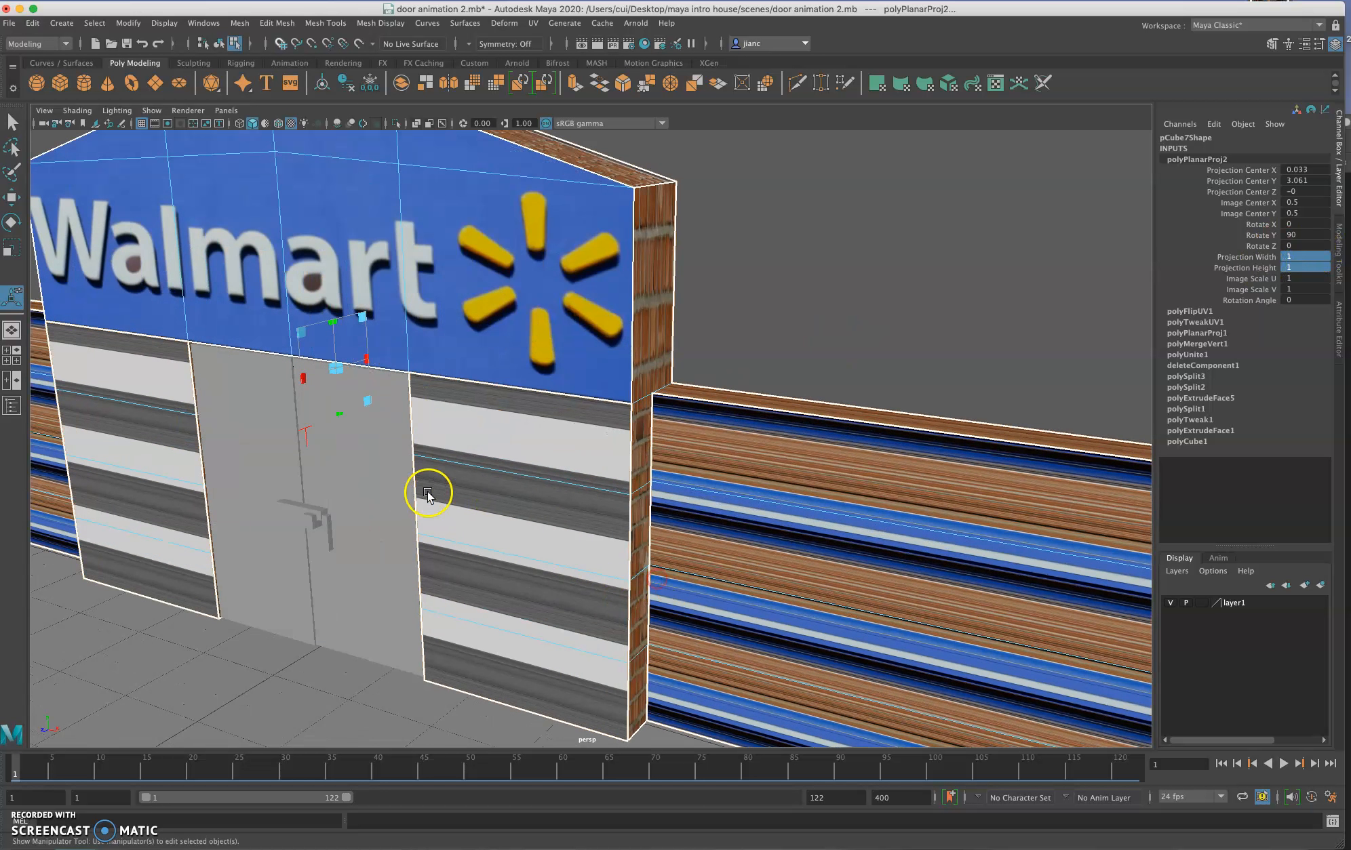
Step: Rotate the planar projection about its vertical axis until it faces the front walls and the texture is no longer stretched into streaks
scroll(428, 494, "up", 1)
middle_click_drag(428, 494, 541, 537, "alt")
left_click(402, 480)
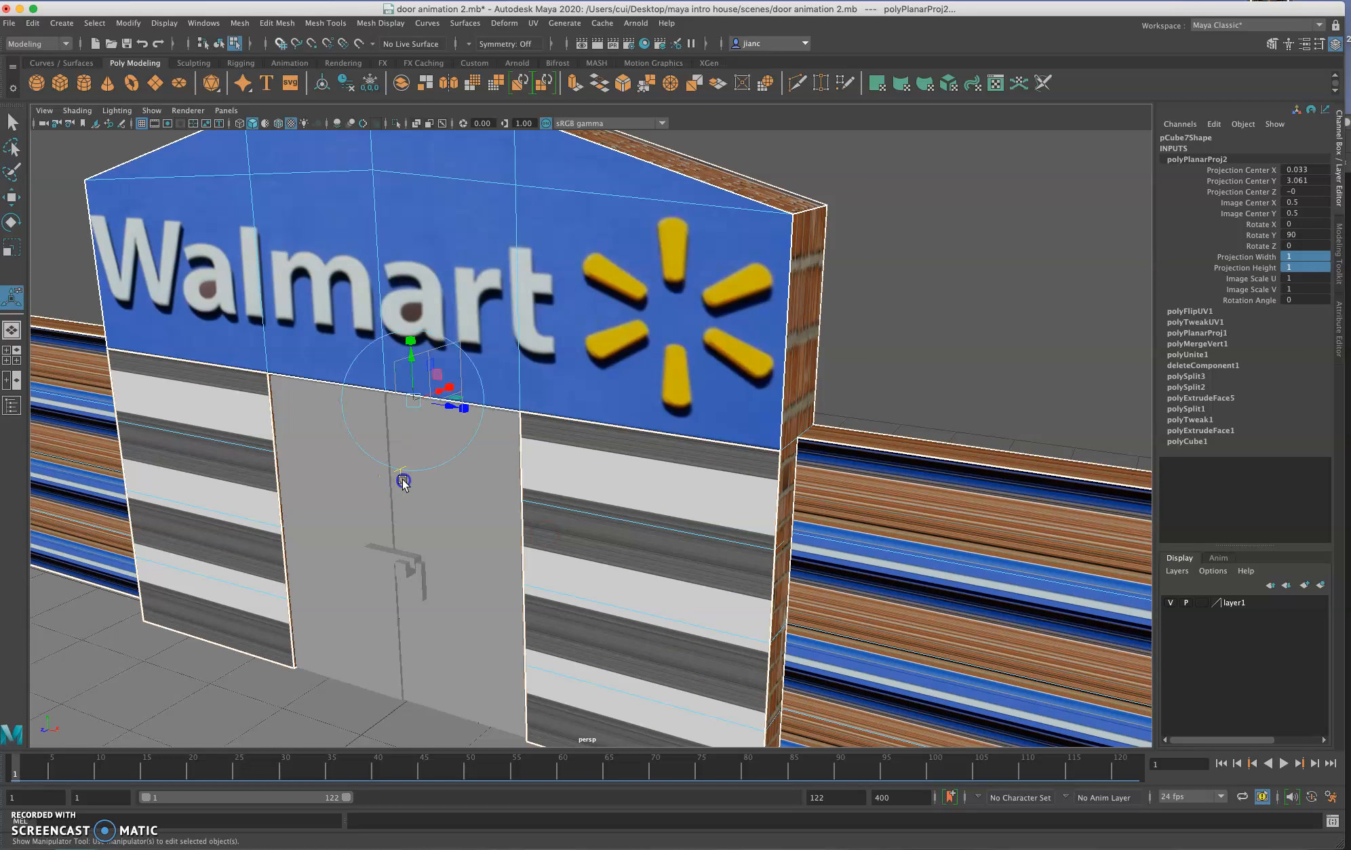
left_click(480, 379)
left_click_drag(450, 434, 366, 426)
right_click_drag(610, 434, 515, 434, "alt")
left_click_drag(542, 434, 597, 488, "alt")
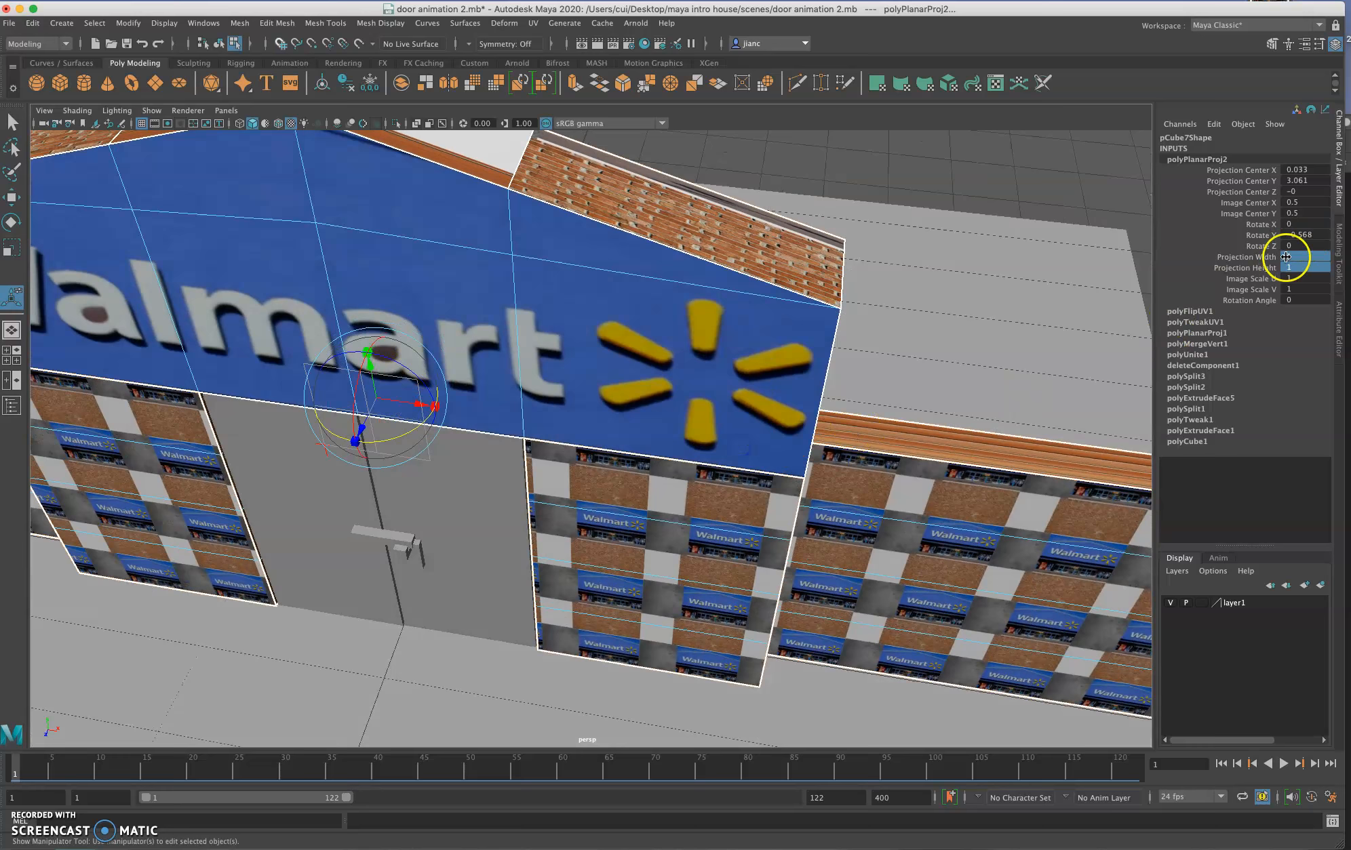
Step: Open the UV Editor for the newly projected walls and switch it to UV shell selection
right_click_drag(817, 478, 657, 453, "alt")
left_click_drag(657, 453, 684, 437, "alt")
middle_click_drag(684, 438, 821, 392, "alt")
left_click_drag(816, 405, 787, 427, "alt")
right_click_drag(787, 427, 785, 426, "alt")
left_click(532, 23)
left_click(552, 44)
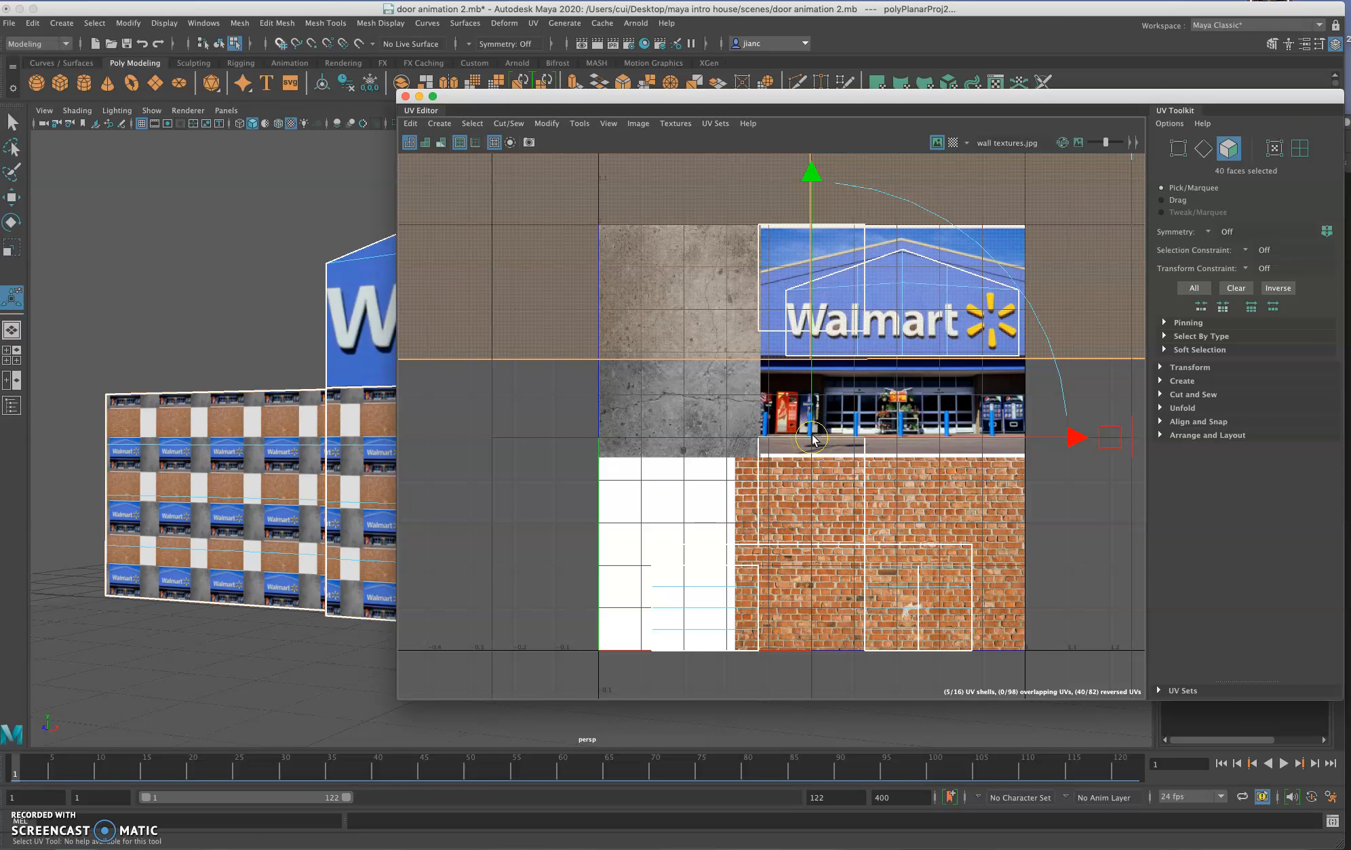
key("w")
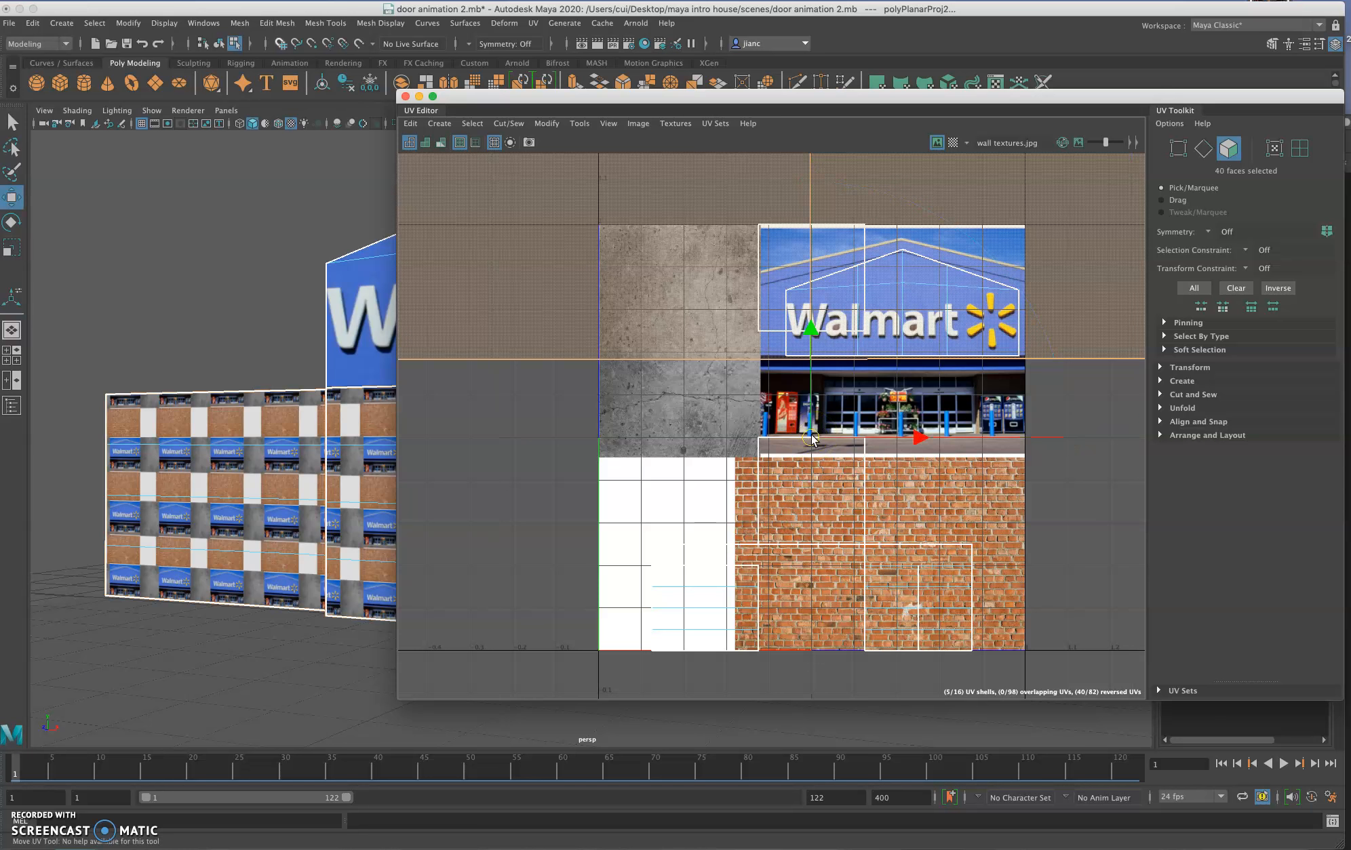
right_click(493, 266)
right_click_drag(492, 265, 437, 245)
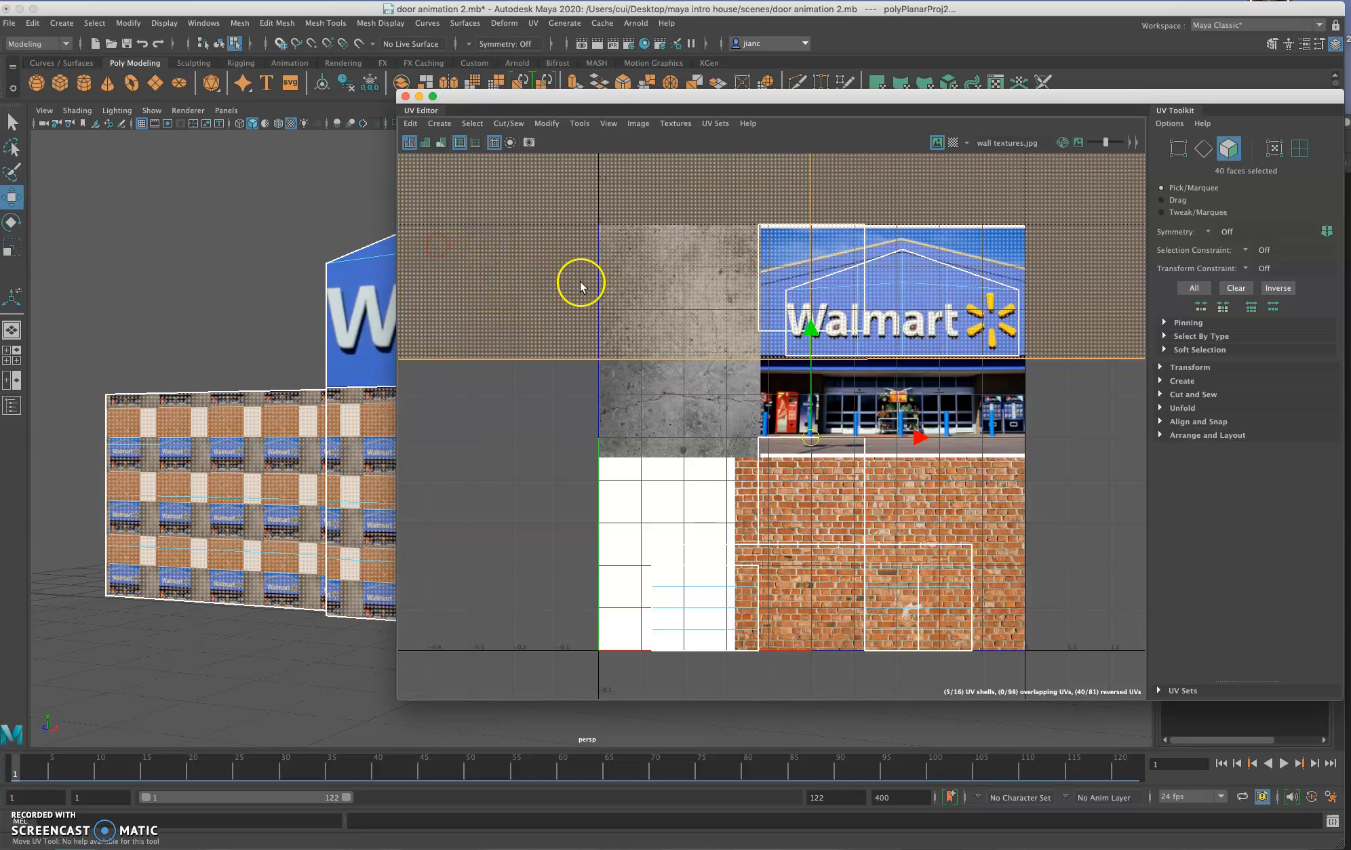
Step: Scale down the UV shell of the front wall panel left of the door to fit it over the concrete texture
left_click(527, 289)
scroll(739, 447, "down", 10)
key("r")
left_click_drag(747, 448, 664, 468)
Step: Move the UV Editor clear of the facade and select the UV shell of the front wall panel right of the door
left_click(564, 99)
left_click_drag(633, 96, 870, 78)
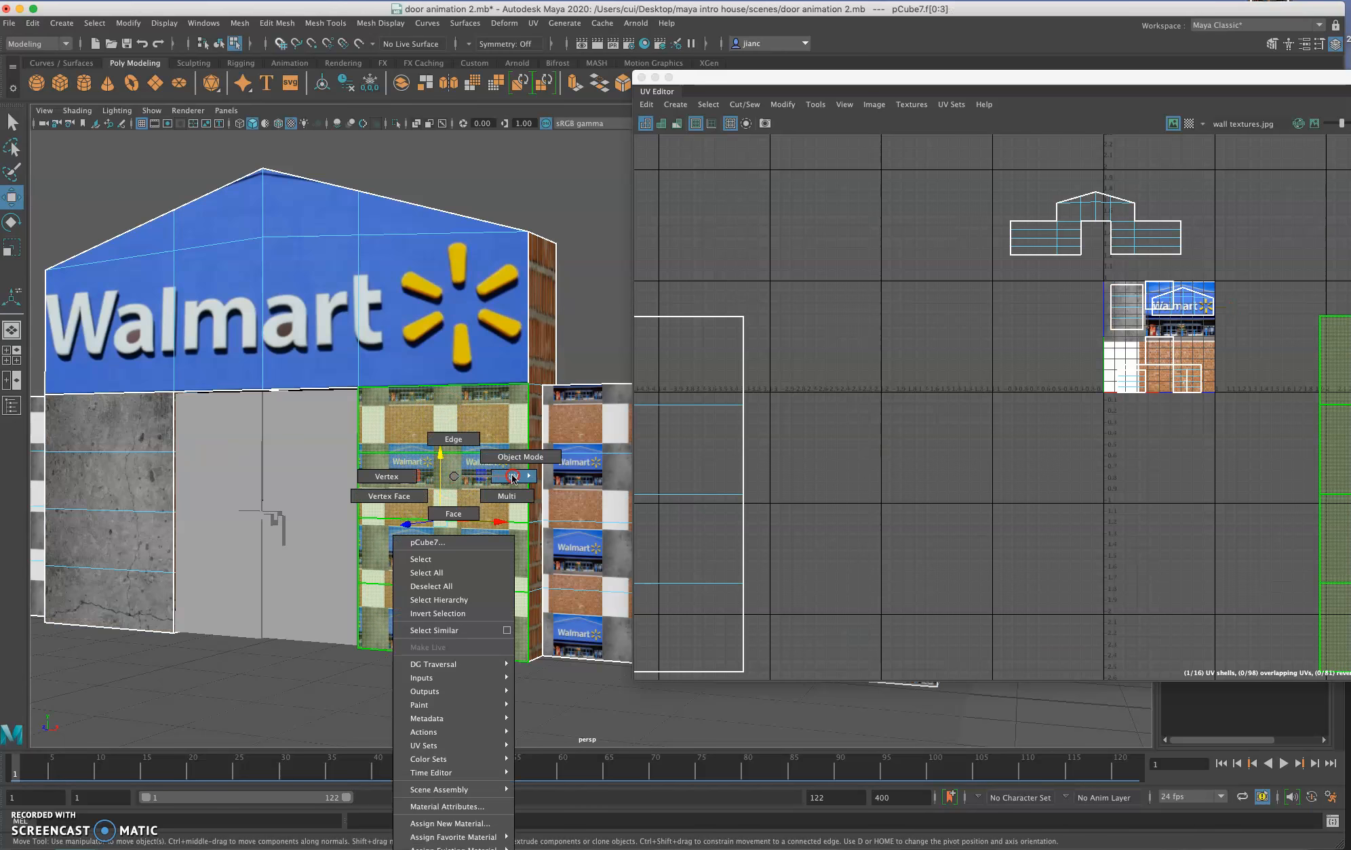
right_click_drag(498, 478, 500, 514)
left_click(423, 493)
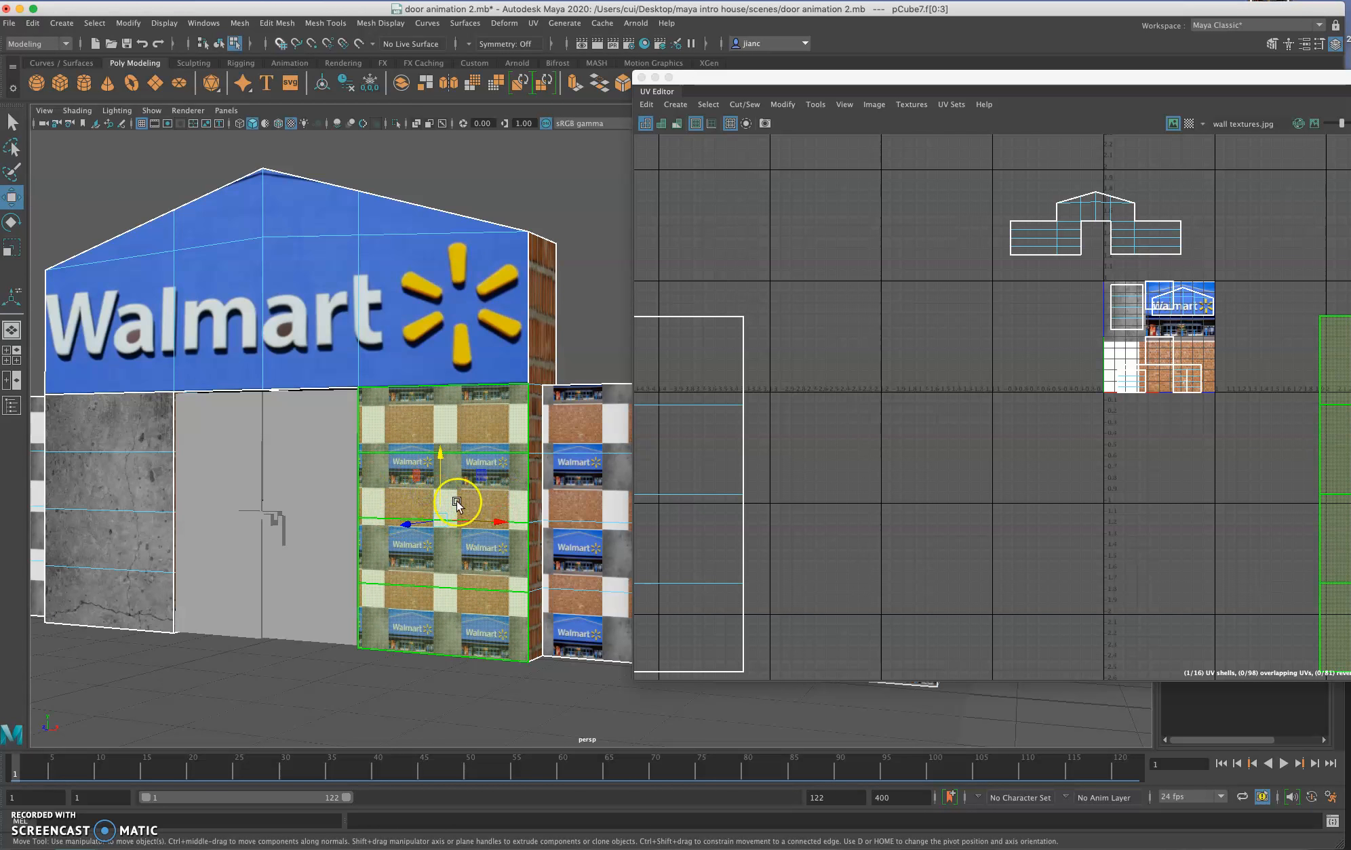